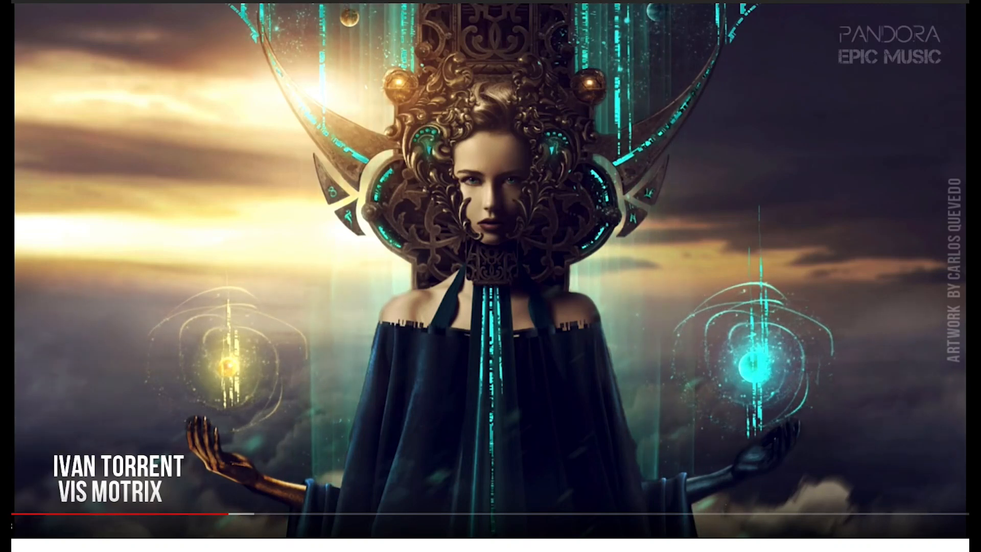
# Step: Switch to Omnisphere, expand layer A's oscillator and look up its Fearless Saw waveform among the Deep analog timbres
pyautogui.press('super+Tab')
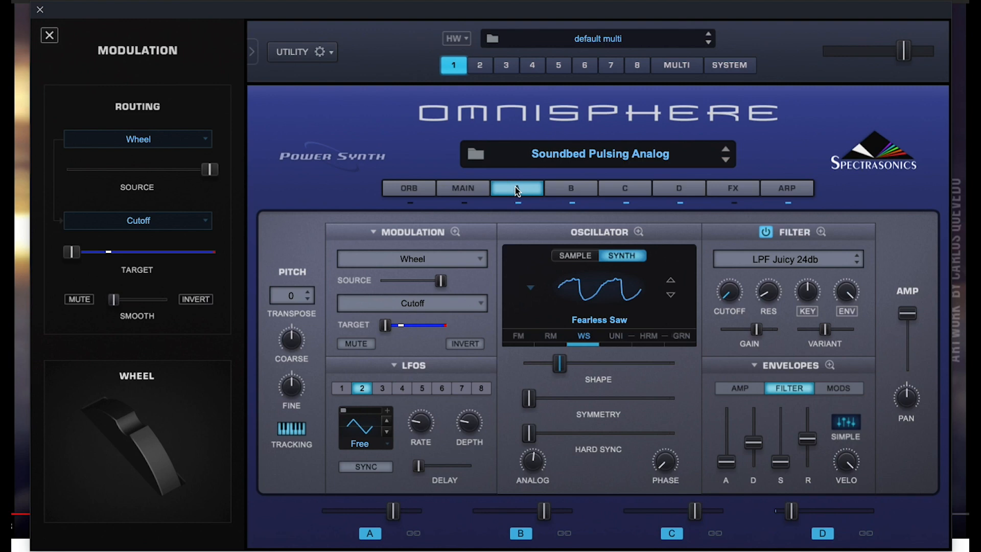
pyautogui.click(638, 232)
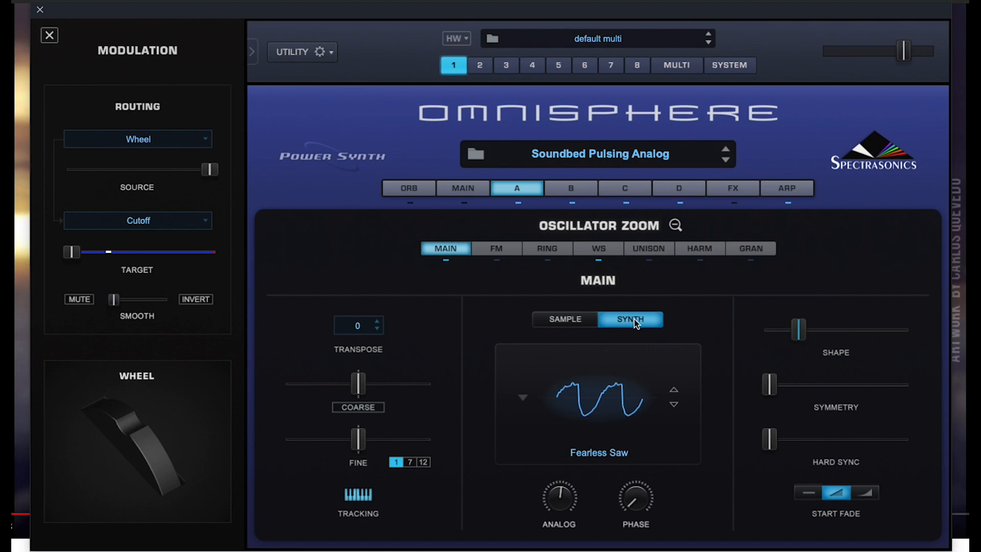
pyautogui.click(608, 452)
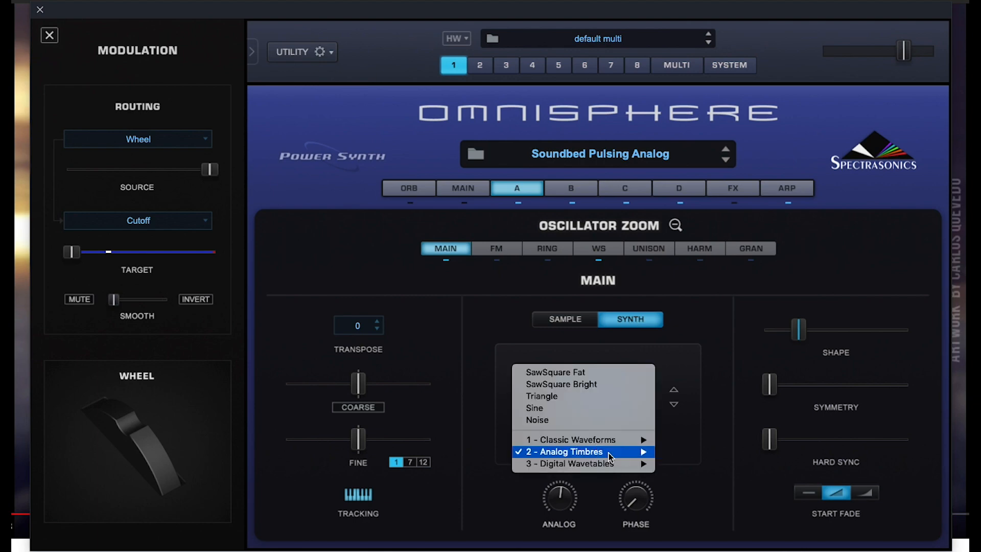
pyautogui.moveTo(608, 454)
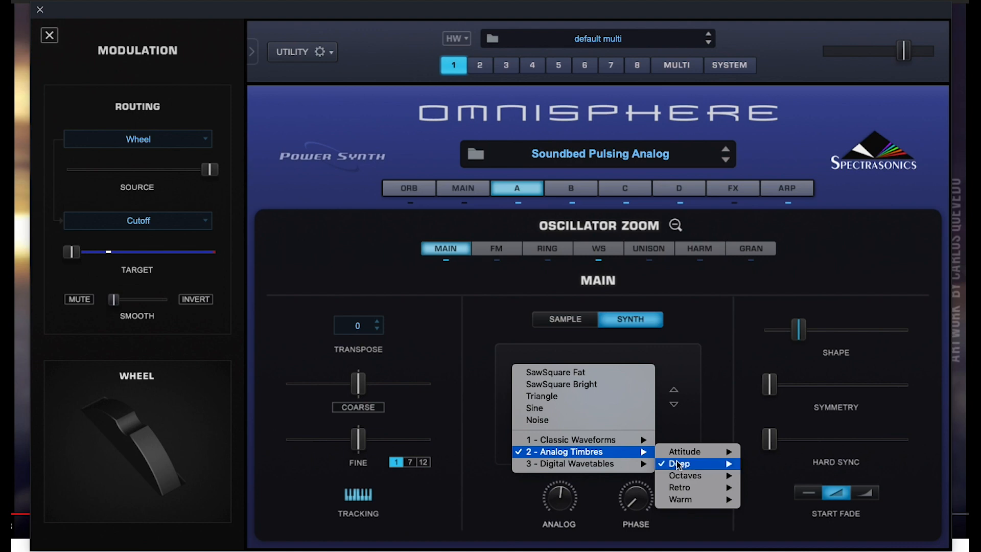
pyautogui.moveTo(682, 465)
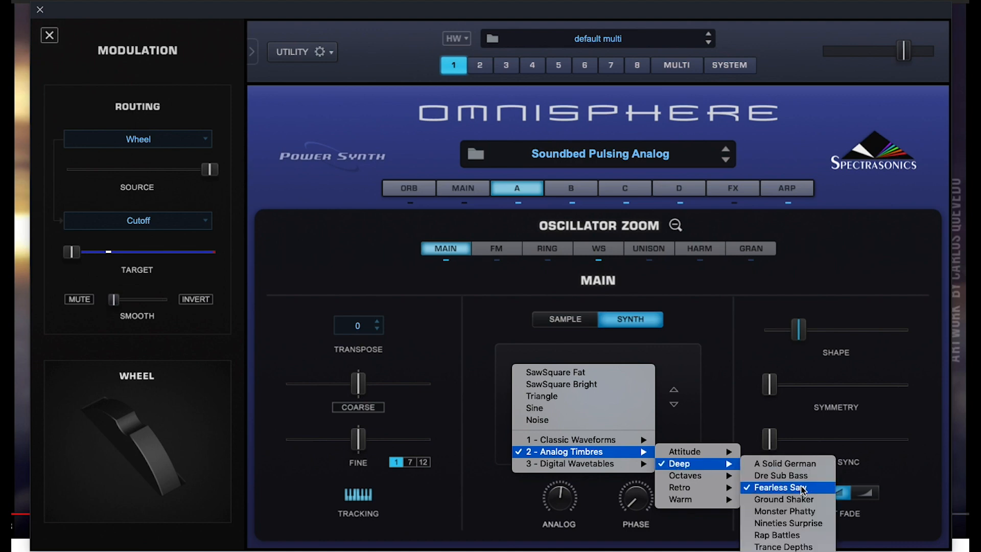
pyautogui.click(518, 508)
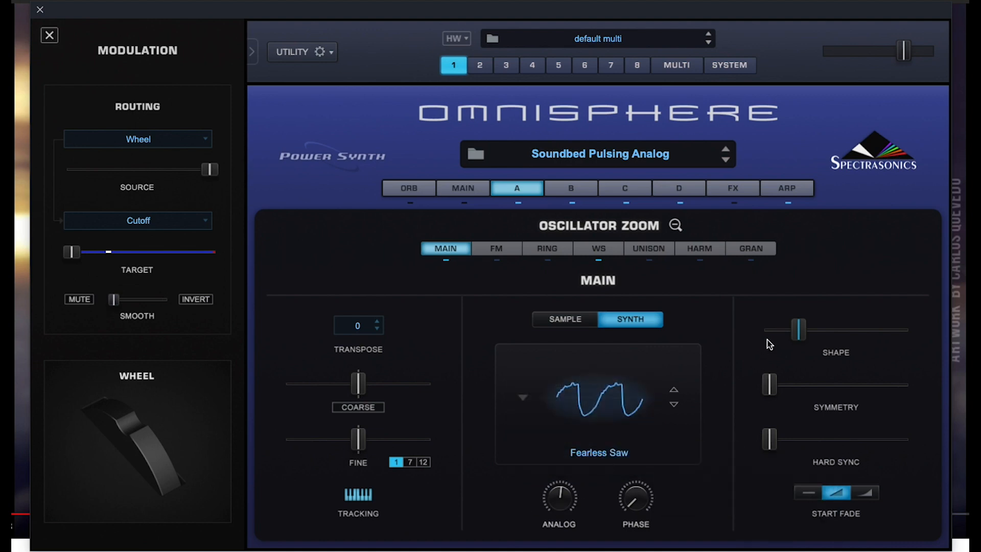
# Step: Show the LFO4 modulation routed to layer A's synth shape and examine its LFO rate
pyautogui.rightClick(801, 331)
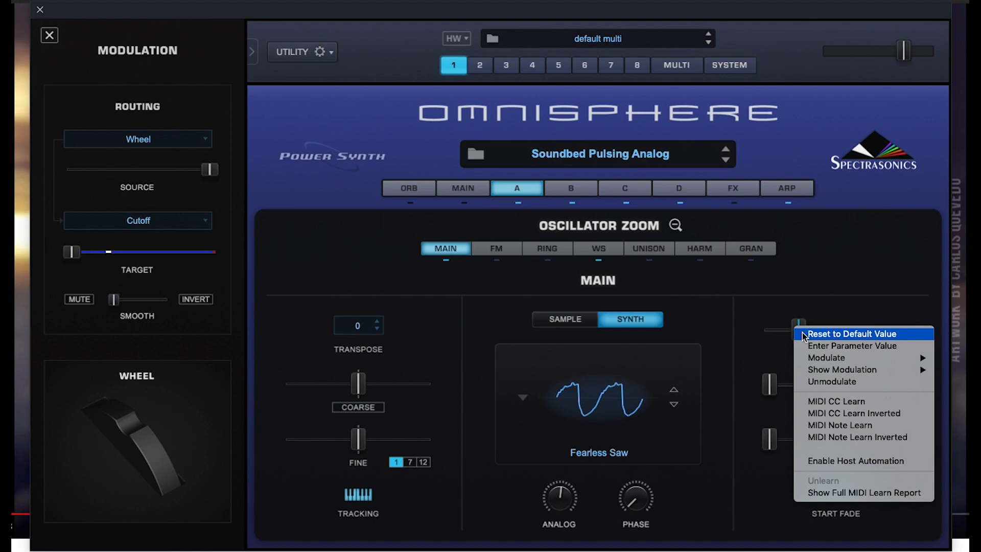
pyautogui.moveTo(838, 358)
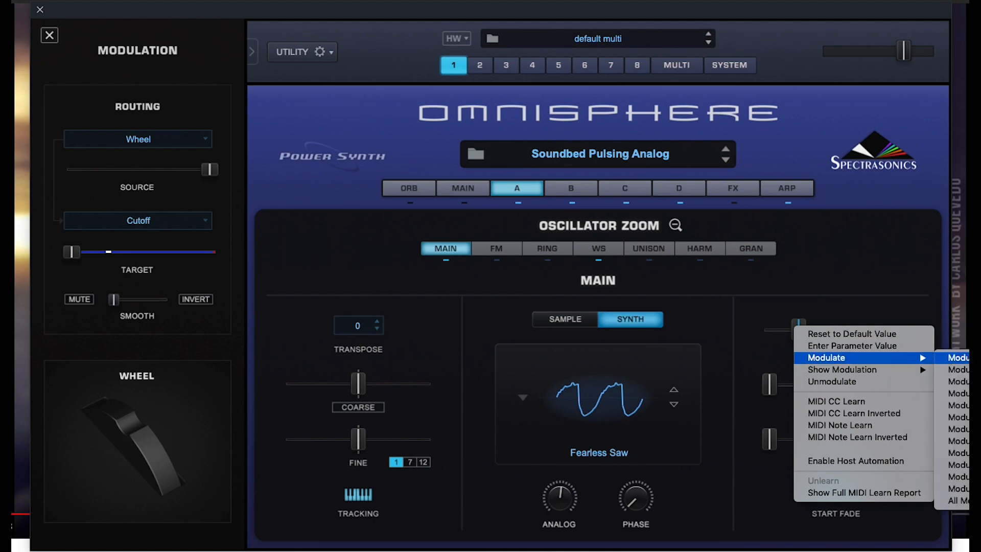
pyautogui.click(764, 16)
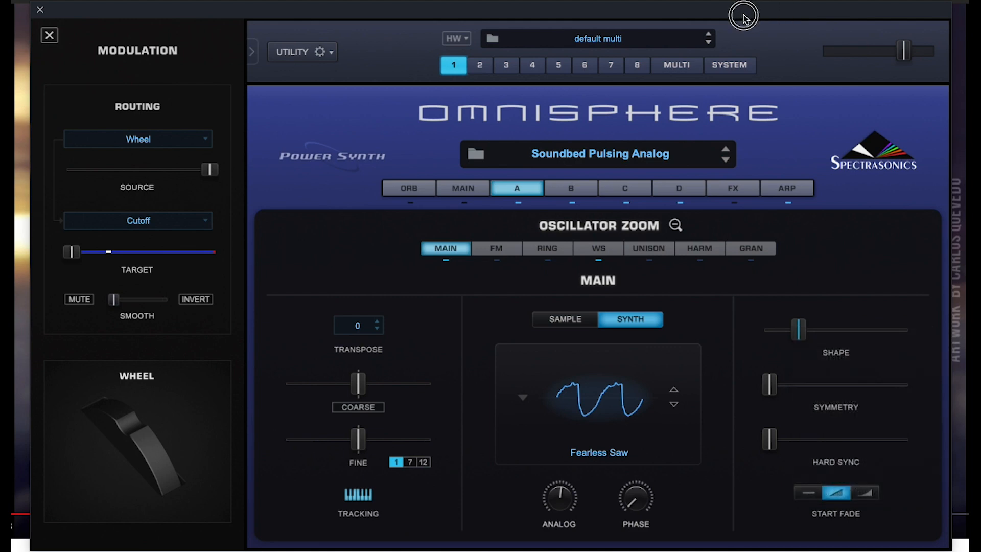
pyautogui.rightClick(798, 330)
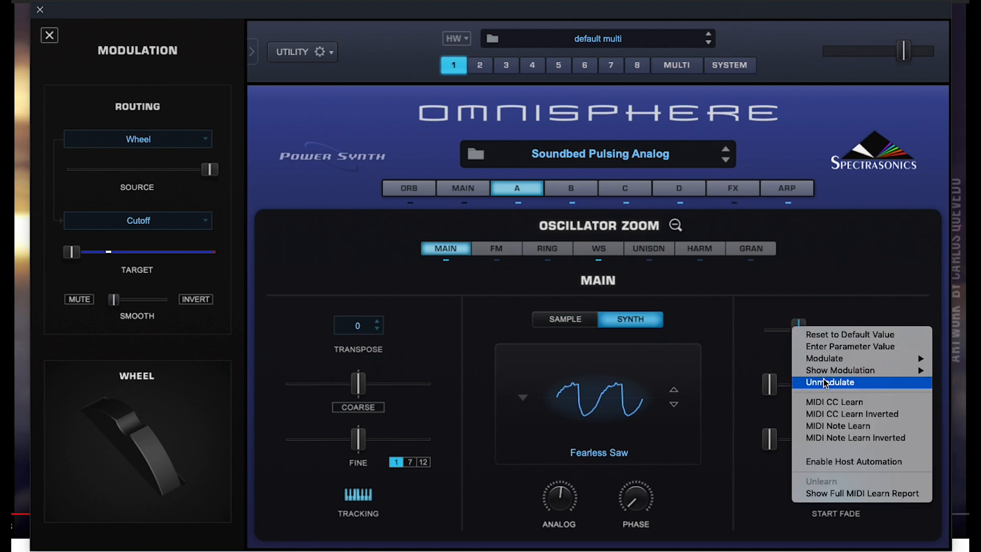
pyautogui.moveTo(828, 371)
pyautogui.click(947, 371)
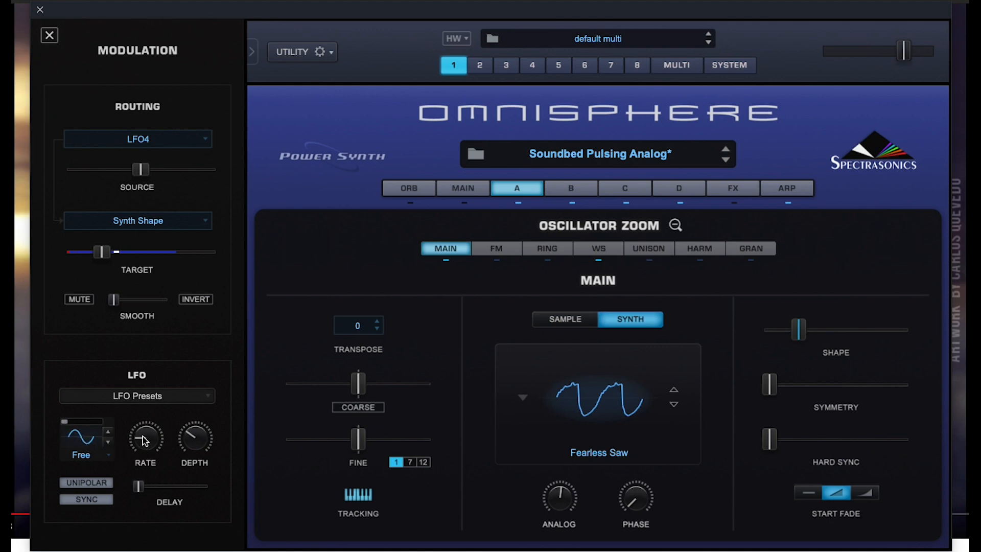
pyautogui.moveTo(144, 440)
# Step: Leave only layer A enabled and shift the arpeggiator's velocity balance slightly toward Arp
pyautogui.click(680, 204)
pyautogui.click(792, 193)
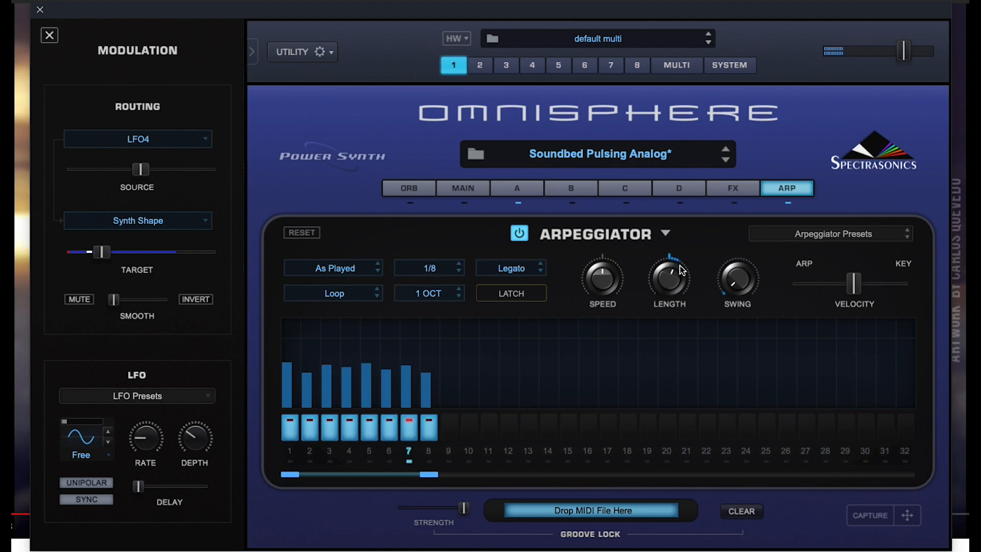
pyautogui.moveTo(858, 291)
pyautogui.mouseDown()
pyautogui.moveTo(821, 296)
pyautogui.moveTo(793, 286)
pyautogui.moveTo(920, 296)
pyautogui.moveTo(854, 292)
pyautogui.mouseUp()
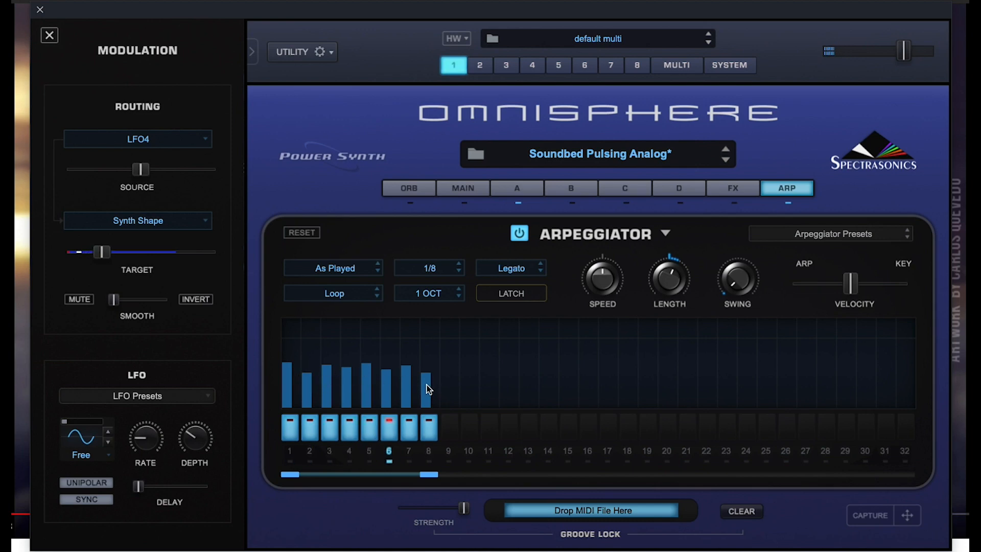
# Step: Show the LFO1 modulation on layer A's waveshaper frequency and examine its LFO rate and waveform
pyautogui.click(520, 190)
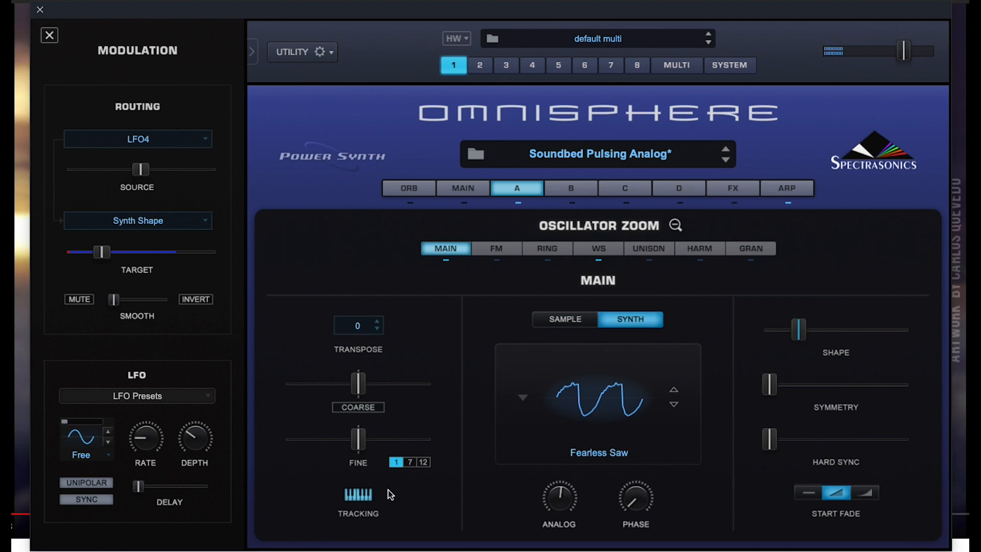
pyautogui.click(602, 254)
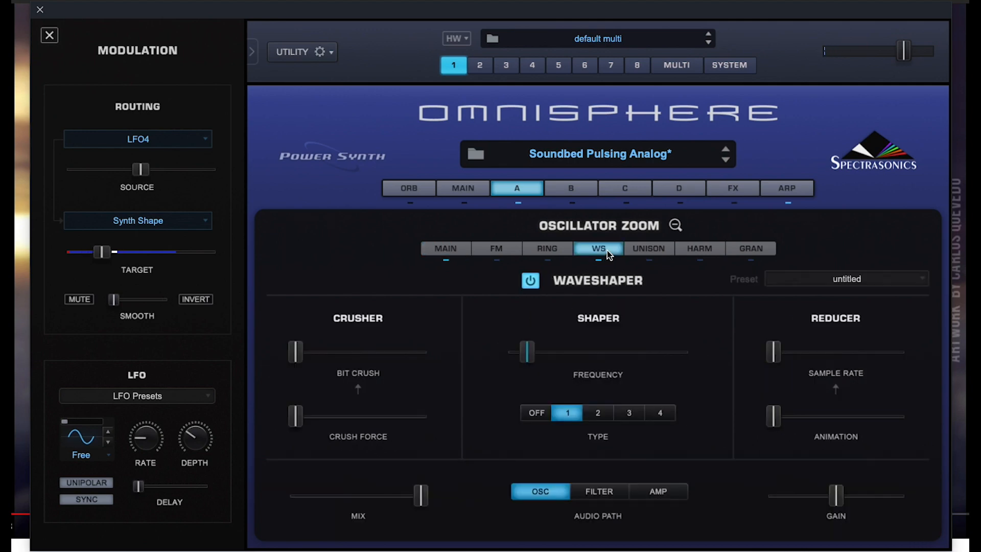
pyautogui.rightClick(523, 356)
pyautogui.moveTo(551, 386)
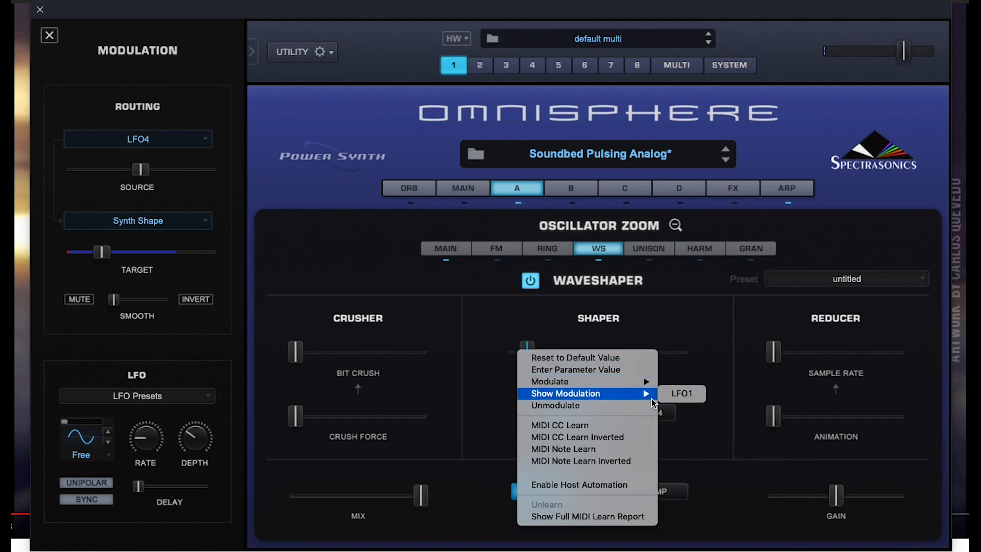
pyautogui.click(680, 393)
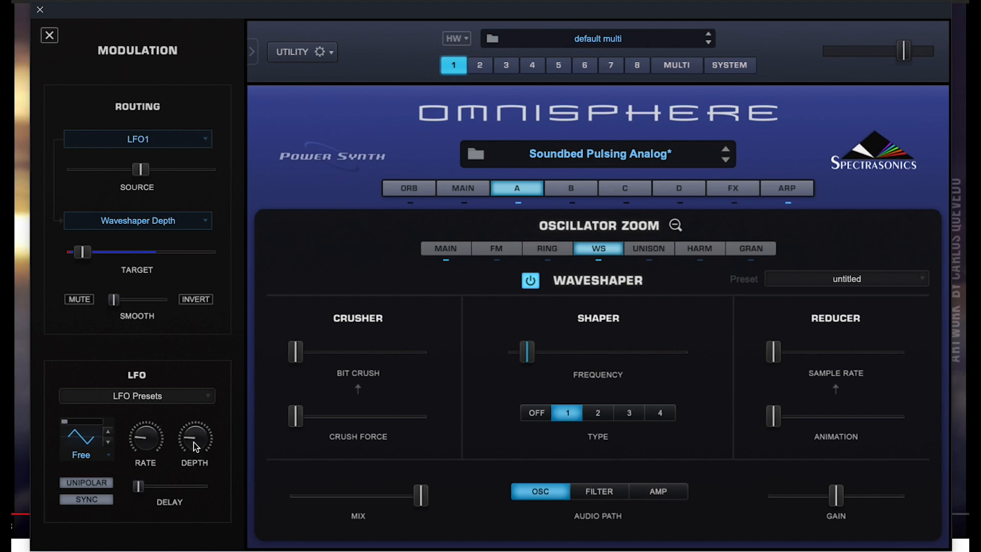
pyautogui.click(142, 440)
pyautogui.moveTo(76, 437); pyautogui.dragTo(94, 444)
# Step: Show the LFO3 modulation routed to the shape of layer B's Monster Phatty oscillator
pyautogui.click(554, 187)
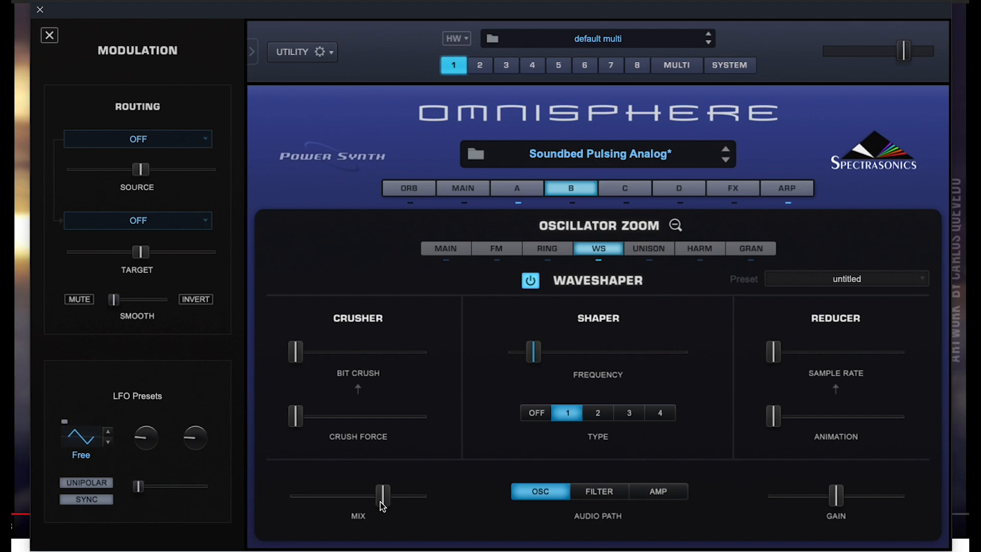
pyautogui.click(446, 247)
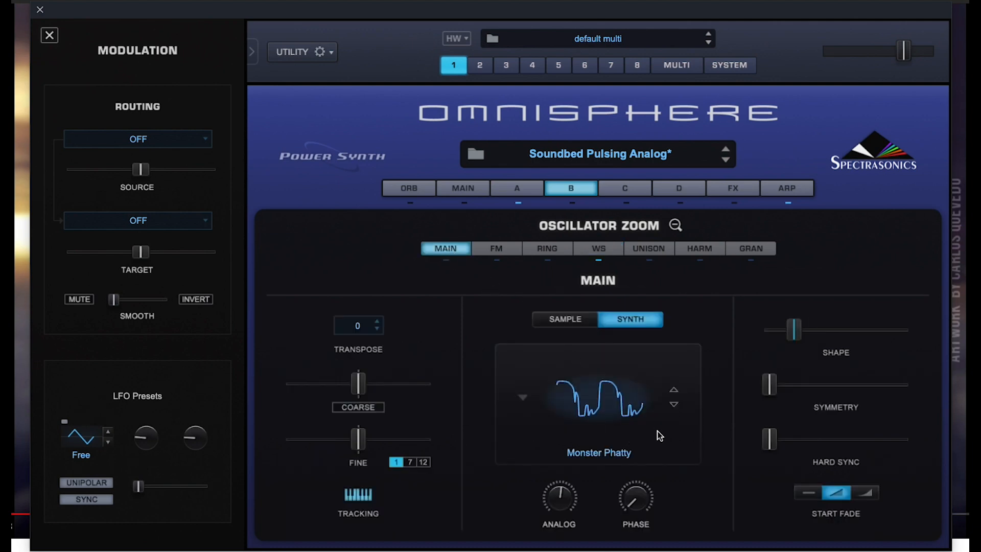
pyautogui.rightClick(793, 329)
pyautogui.moveTo(809, 367)
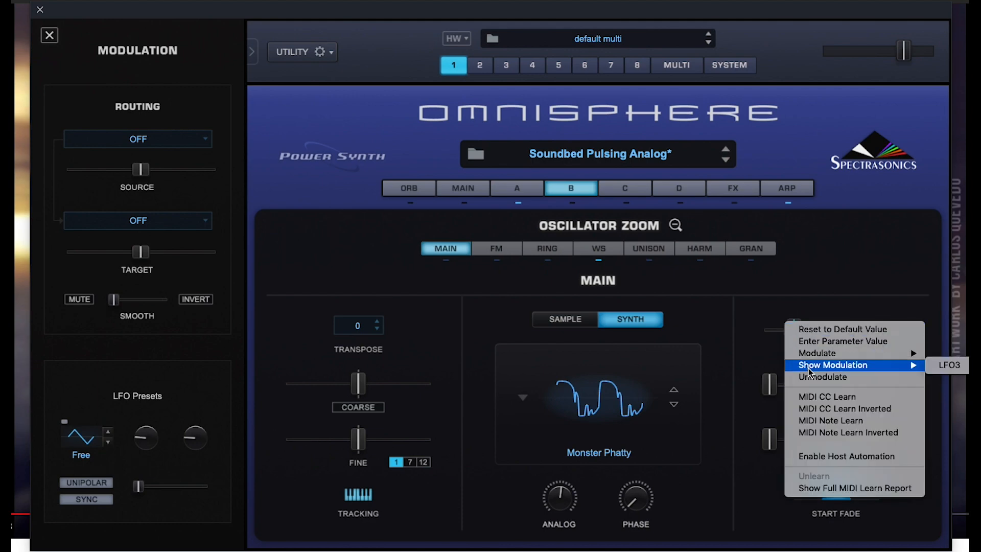
pyautogui.click(945, 365)
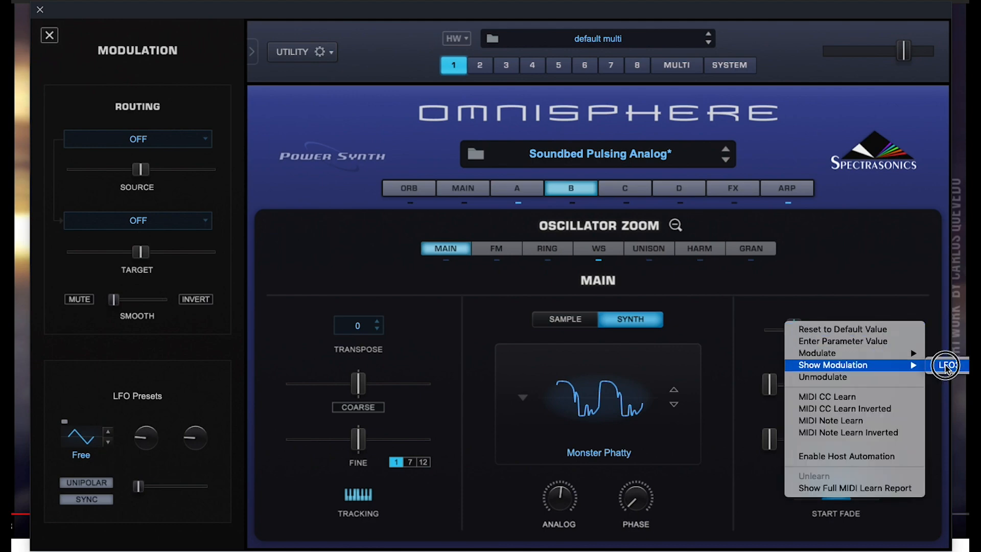
# Step: Show the LFO2 modulation assigned to layer B's waveshaper frequency
pyautogui.click(612, 254)
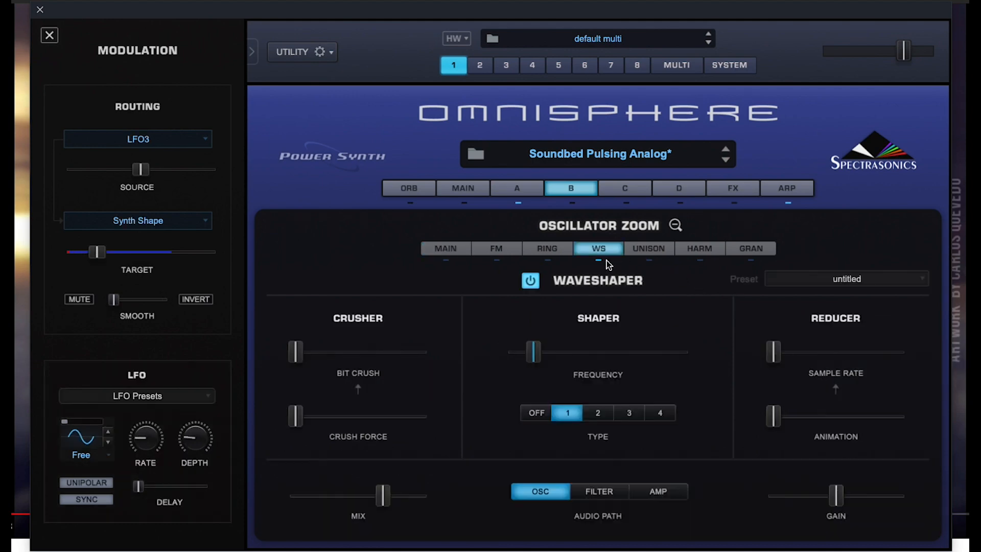
pyautogui.rightClick(533, 349)
pyautogui.moveTo(577, 388)
pyautogui.click(691, 388)
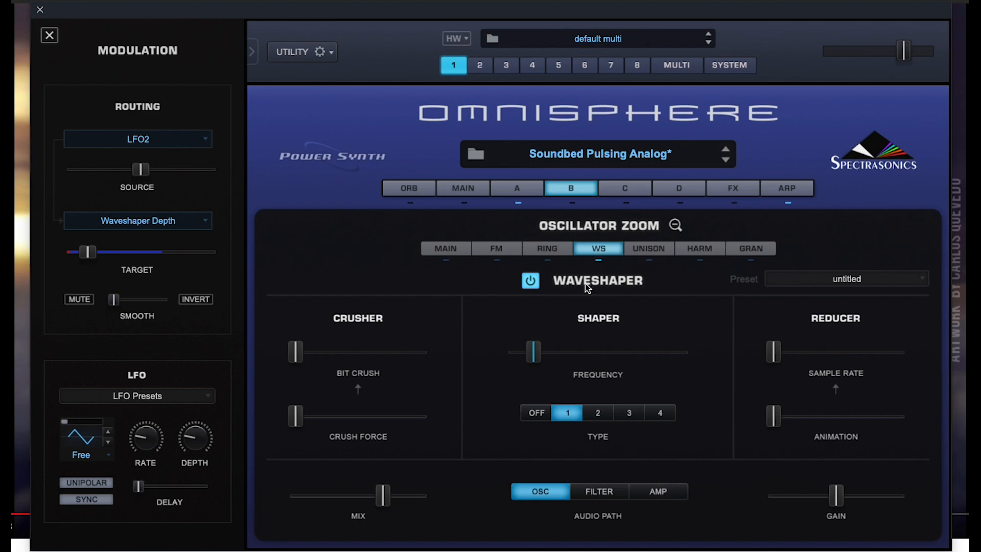
# Step: Return to the main oscillator settings and alternate between layers A and B, ending with only layer B enabled
pyautogui.click(459, 251)
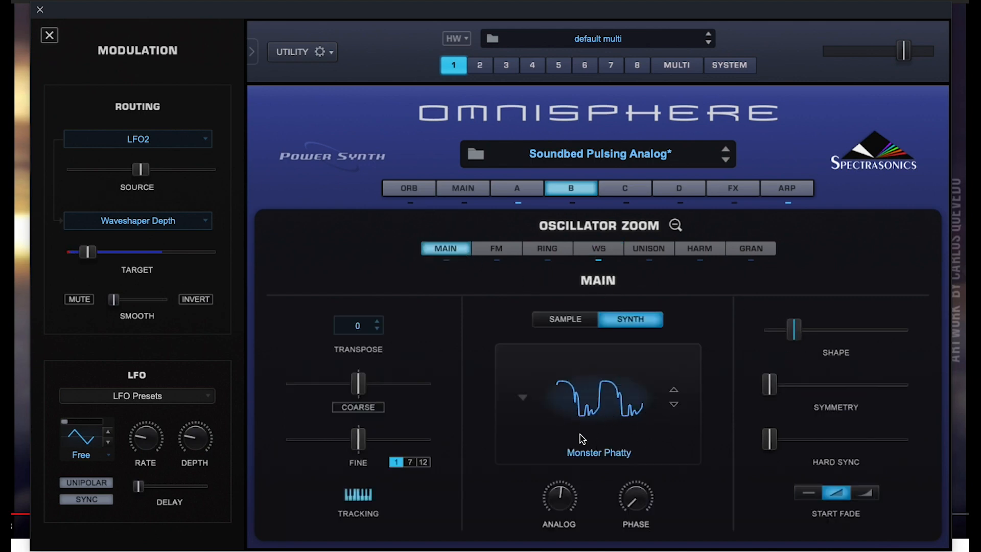
pyautogui.click(532, 193)
pyautogui.click(571, 191)
pyautogui.click(526, 187)
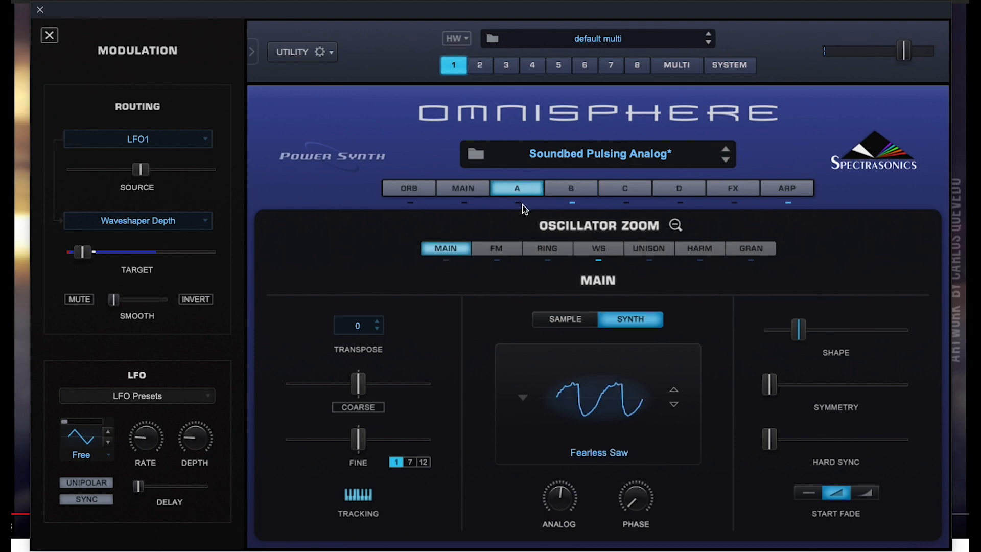
pyautogui.click(571, 188)
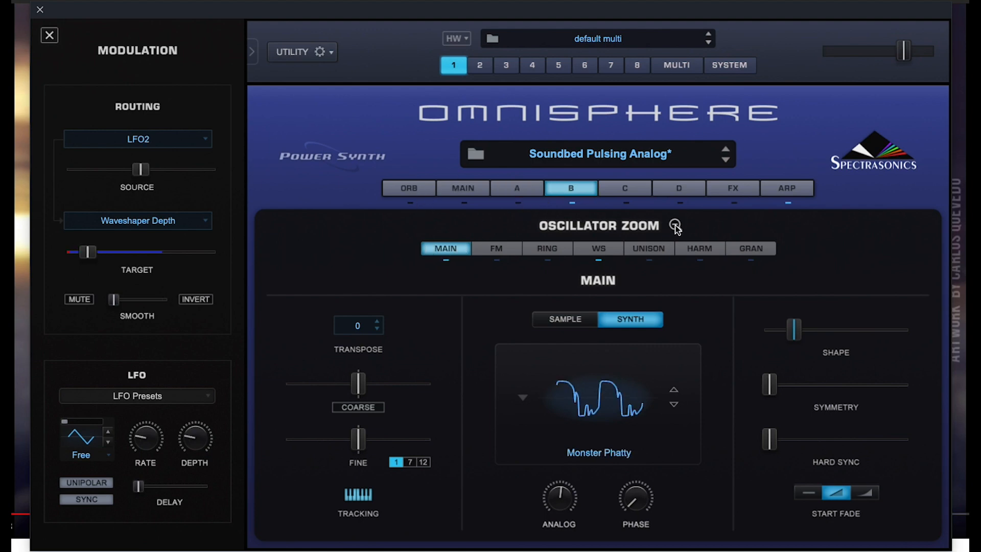
# Step: Close the expanded oscillator view and modulate layer B's filter cutoff with the Wheel controller
pyautogui.click(675, 225)
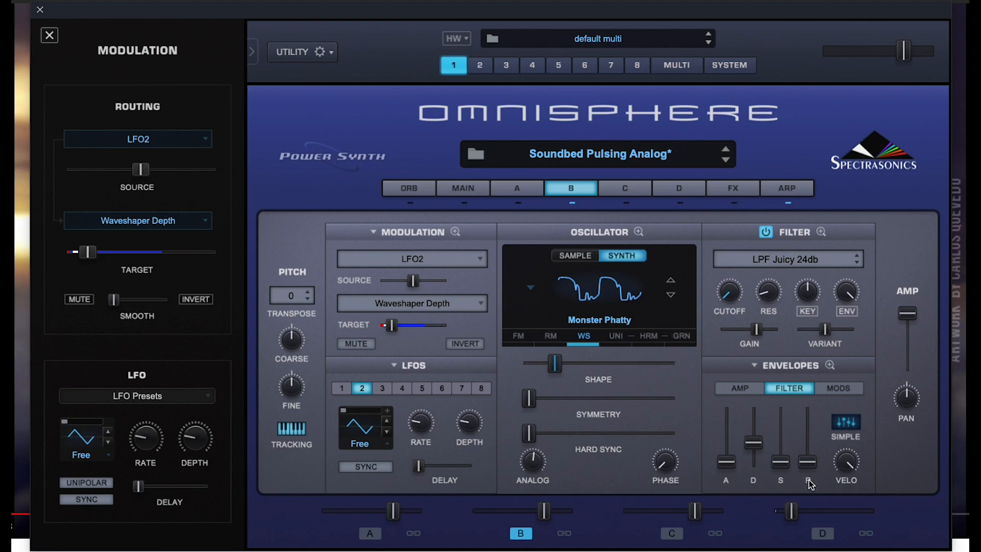
pyautogui.click(753, 443)
pyautogui.rightClick(734, 300)
pyautogui.moveTo(751, 327)
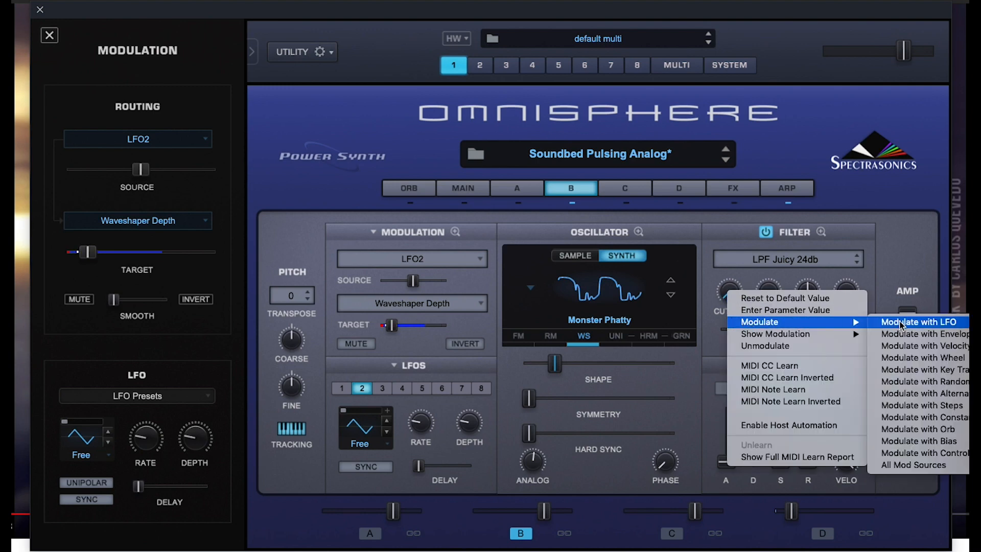
pyautogui.moveTo(902, 454)
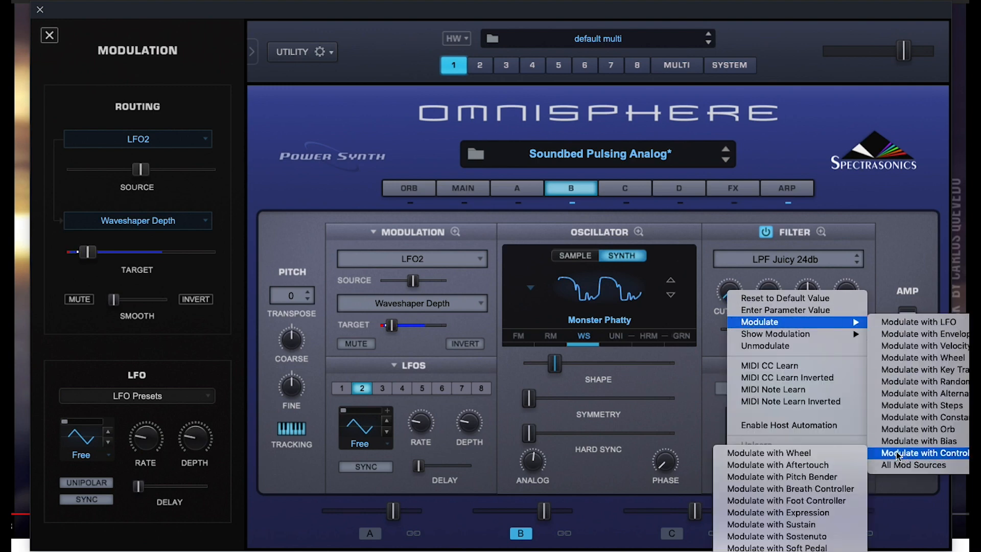
pyautogui.click(827, 452)
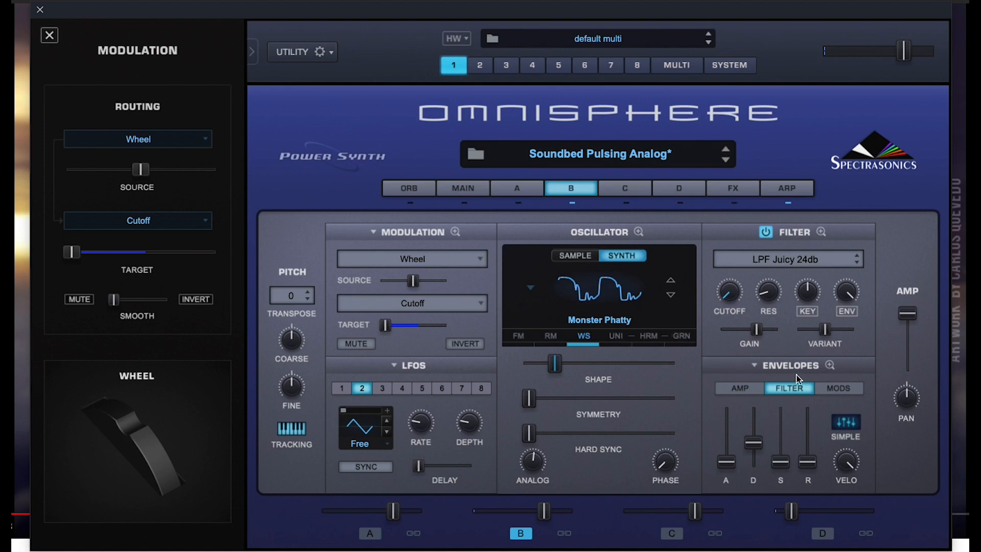
# Step: Examine the filter envelope's decay on layer B, compare it with layer A's, and return to layer B
pyautogui.click(754, 444)
pyautogui.moveTo(755, 443)
pyautogui.mouseDown()
pyautogui.moveTo(760, 406)
pyautogui.moveTo(757, 464)
pyautogui.moveTo(761, 443)
pyautogui.mouseUp()
pyautogui.click(508, 189)
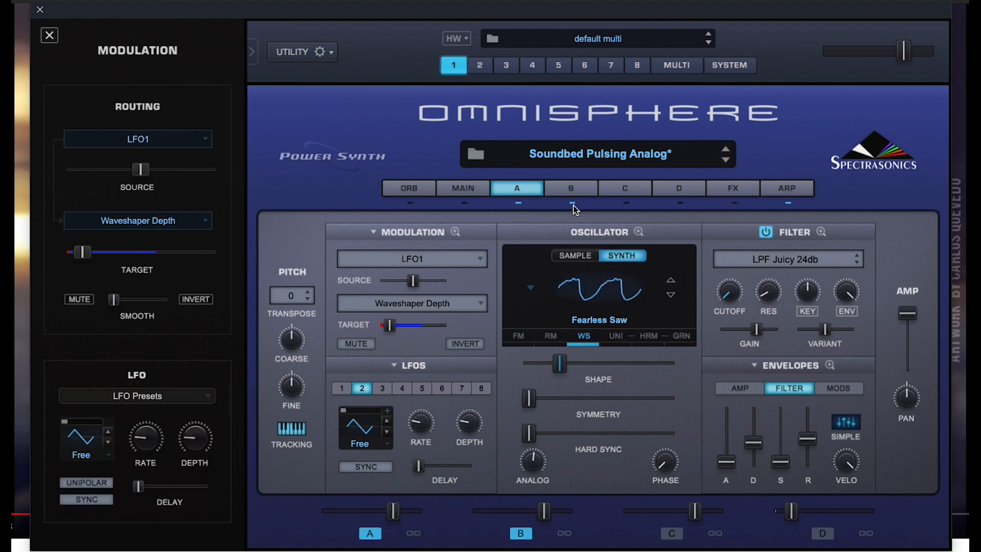
pyautogui.click(756, 442)
pyautogui.click(553, 188)
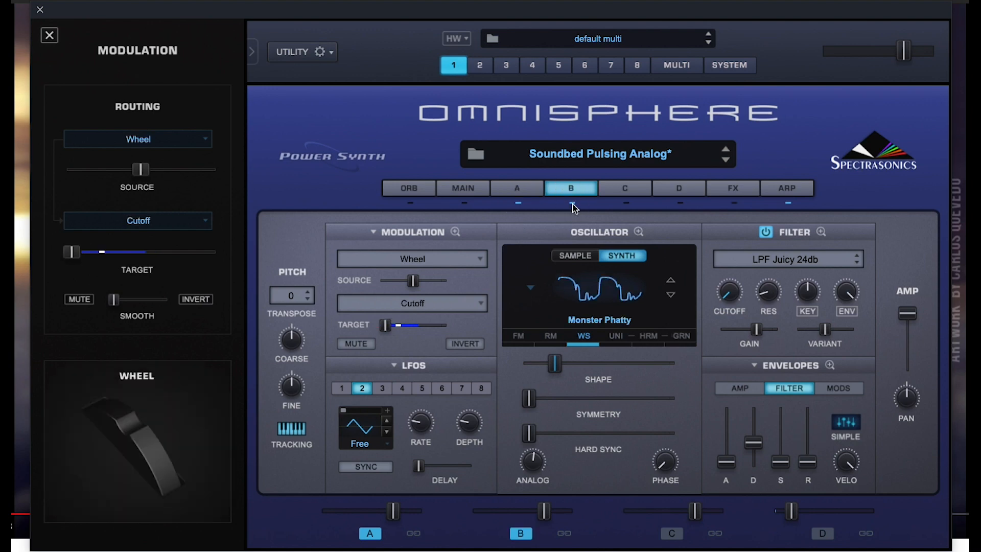
# Step: Look at layer C's Andromeda Sine settings, check the overview of all four layers, and return to layer C
pyautogui.click(618, 196)
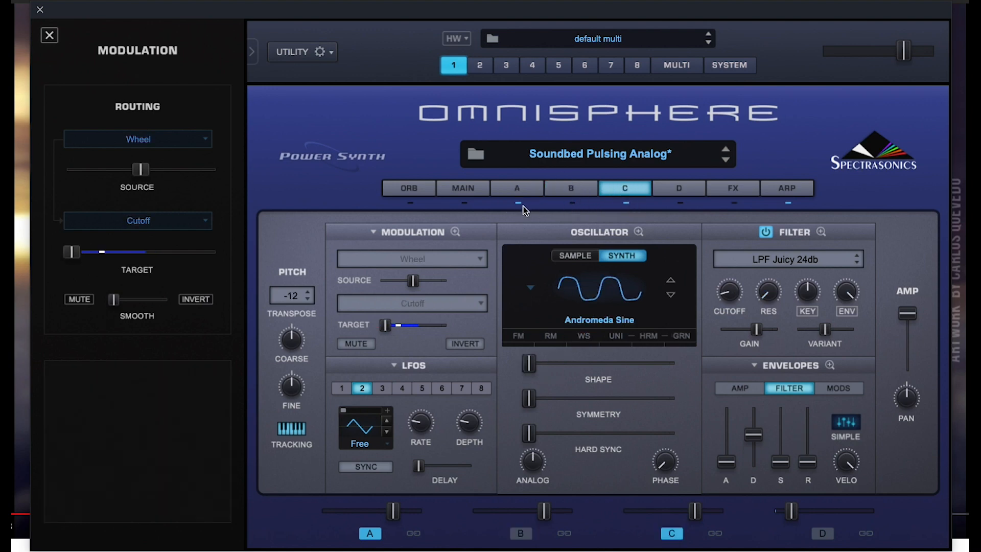
pyautogui.click(454, 192)
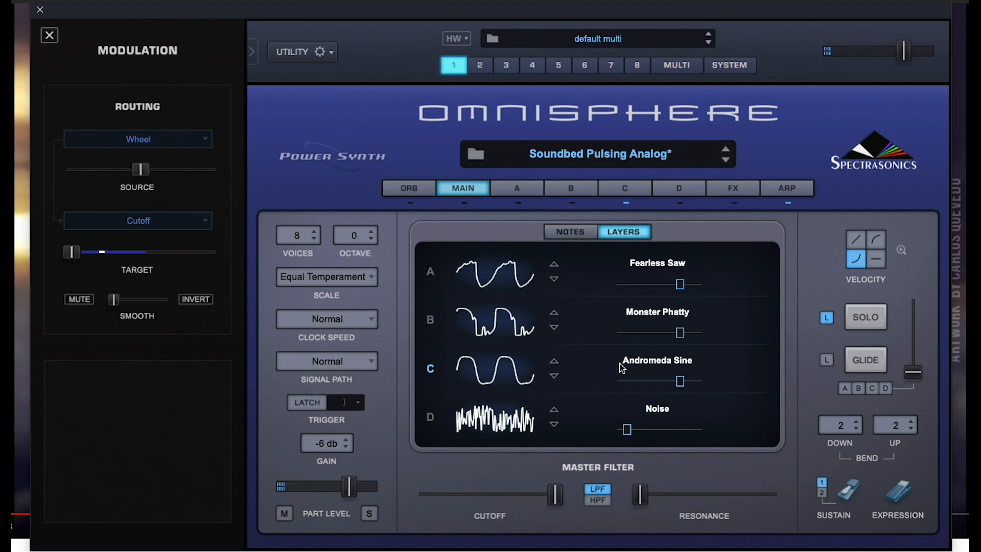
pyautogui.click(611, 189)
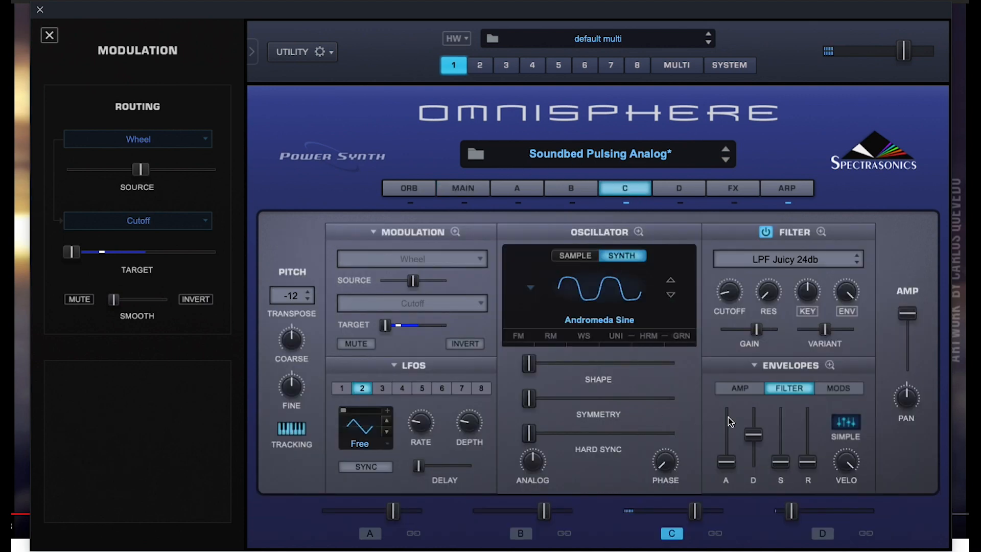
# Step: Examine layer C's filter envelope decay and its filter resonance and cutoff
pyautogui.moveTo(753, 435)
pyautogui.mouseDown()
pyautogui.moveTo(755, 420)
pyautogui.moveTo(755, 469)
pyautogui.moveTo(758, 413)
pyautogui.moveTo(753, 435)
pyautogui.mouseUp()
pyautogui.click(753, 436)
pyautogui.moveTo(768, 295); pyautogui.dragTo(733, 301)
pyautogui.click(731, 296)
# Step: Expand layer C's oscillator view and check its transpose setting
pyautogui.click(639, 231)
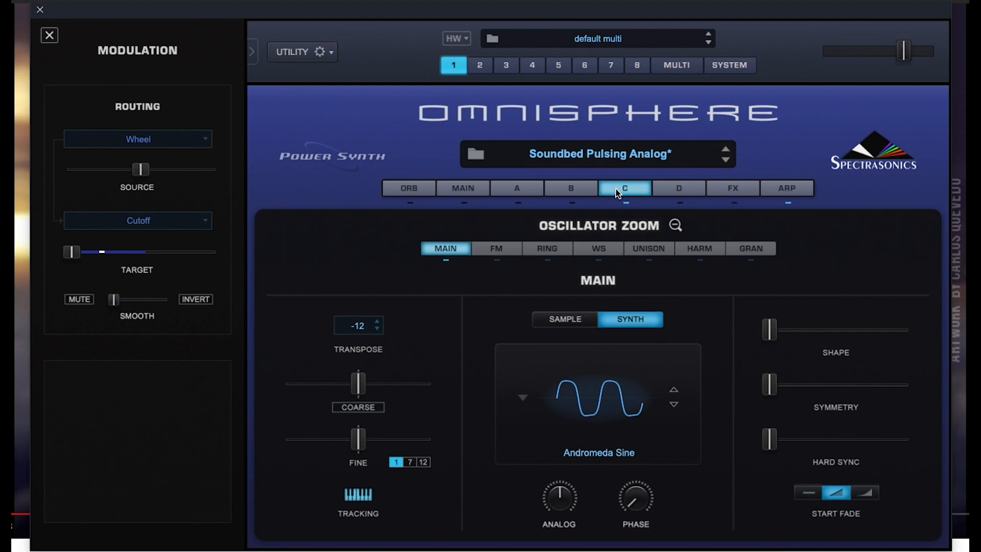
pyautogui.click(321, 52)
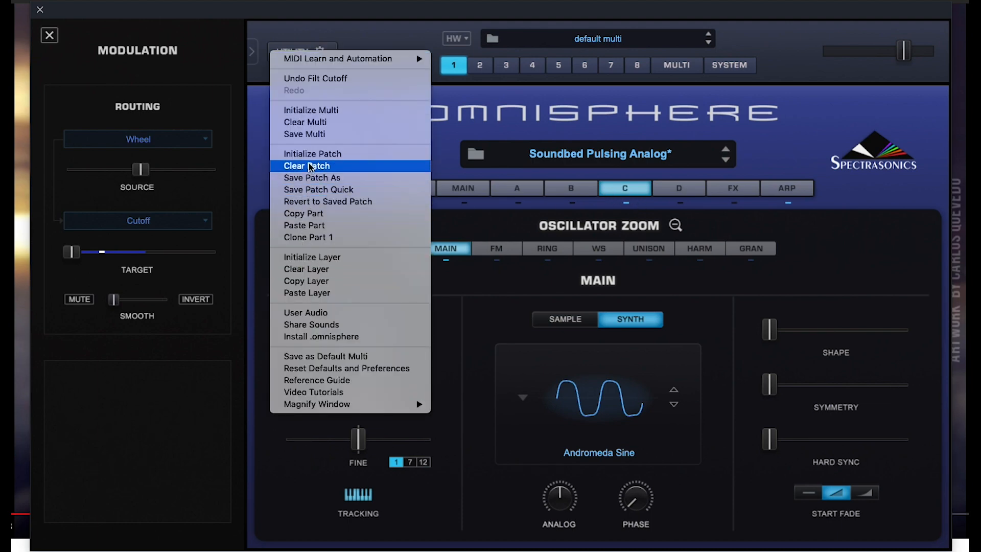
pyautogui.click(463, 290)
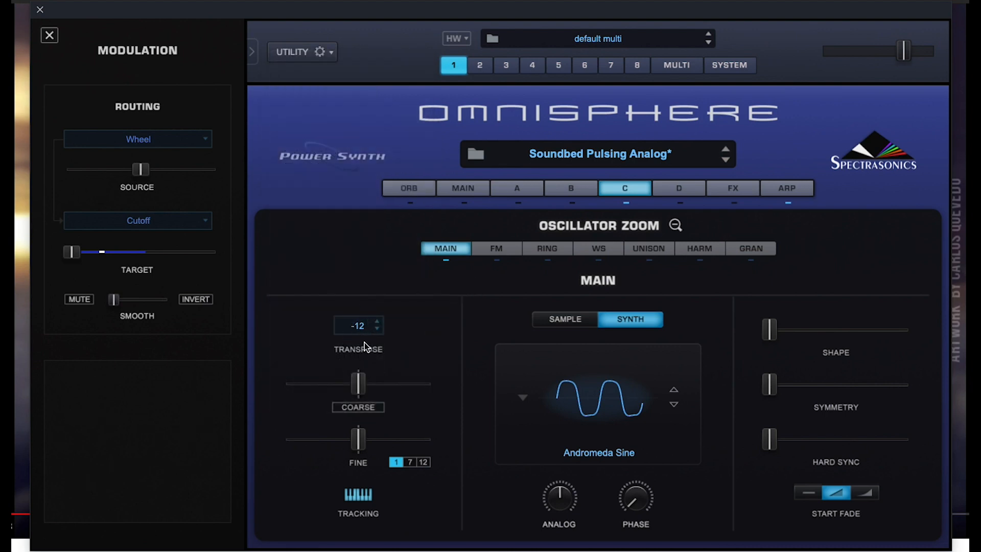
# Step: Look at layer D's Noise oscillator, check its Waveshaper page in the expanded view, and return to the normal layer view
pyautogui.click(664, 192)
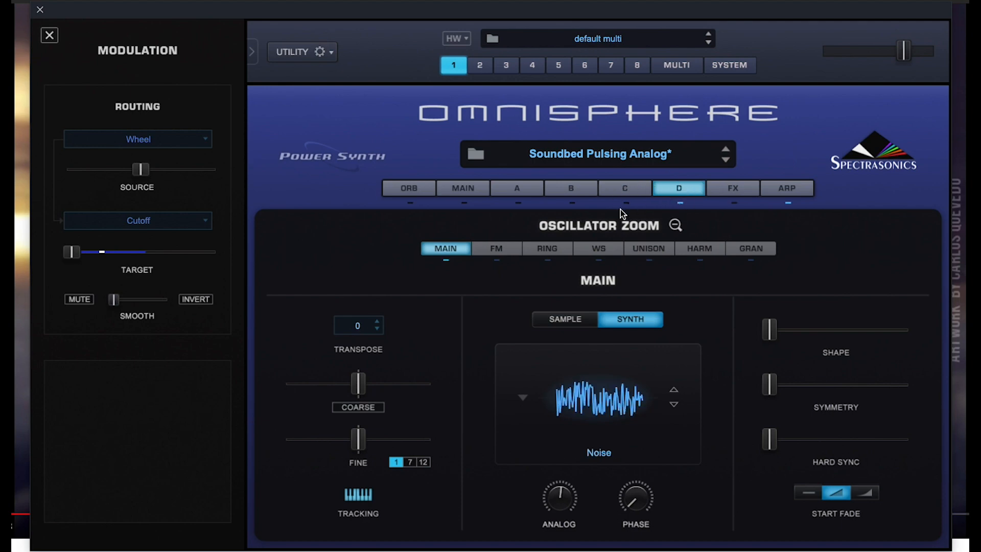
pyautogui.click(691, 193)
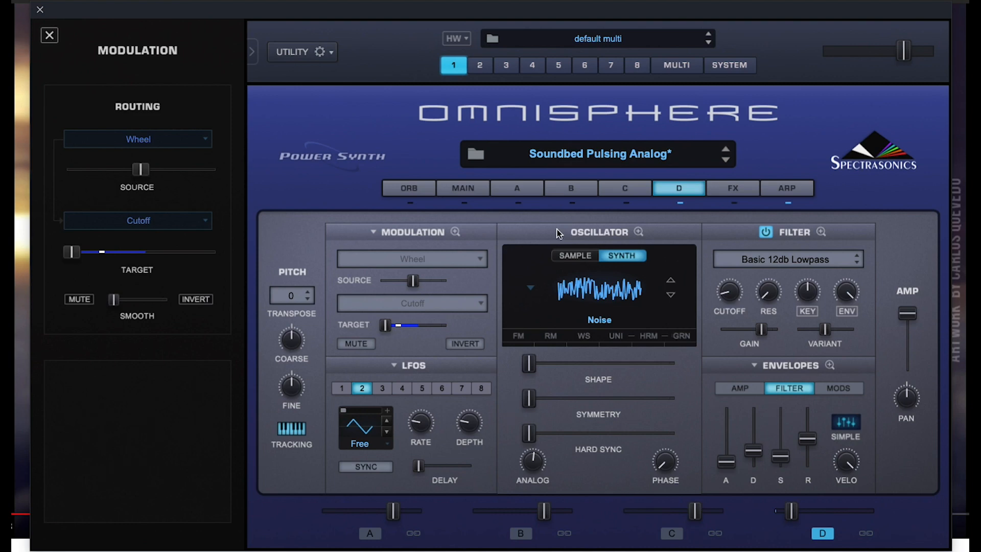
pyautogui.click(638, 232)
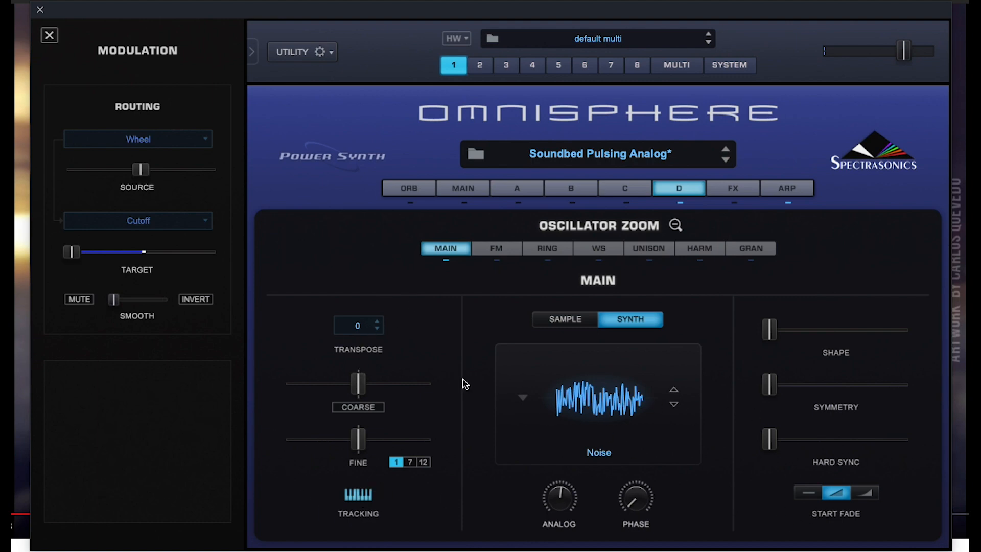
pyautogui.click(607, 250)
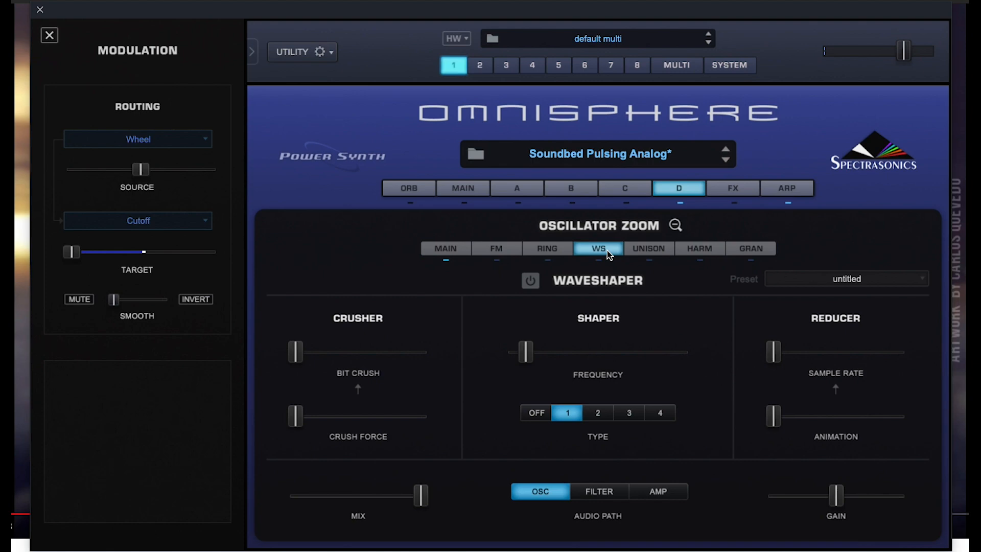
pyautogui.click(465, 192)
pyautogui.click(667, 193)
pyautogui.click(676, 226)
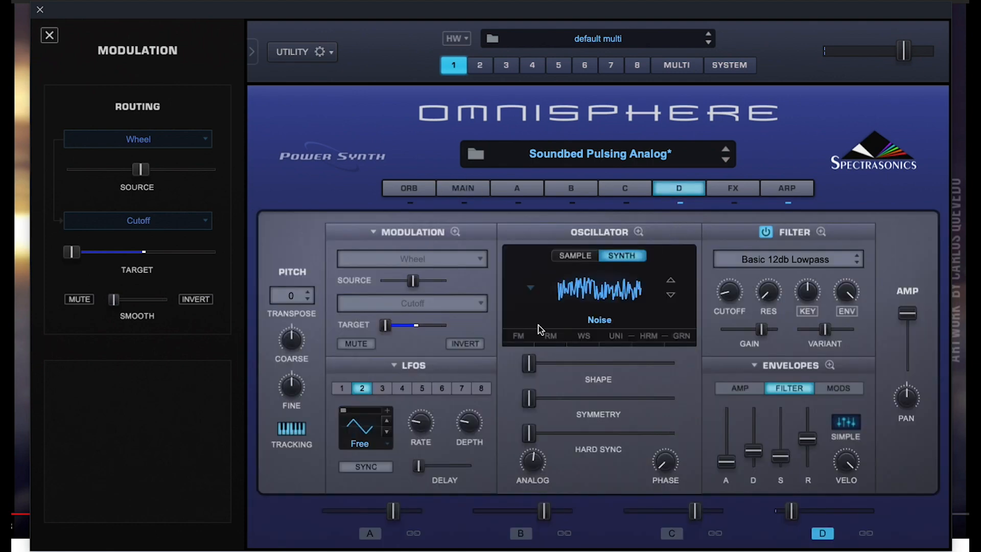
# Step: Check layer D's level in the layer mix and enable layers C, B and A alongside it
pyautogui.click(792, 511)
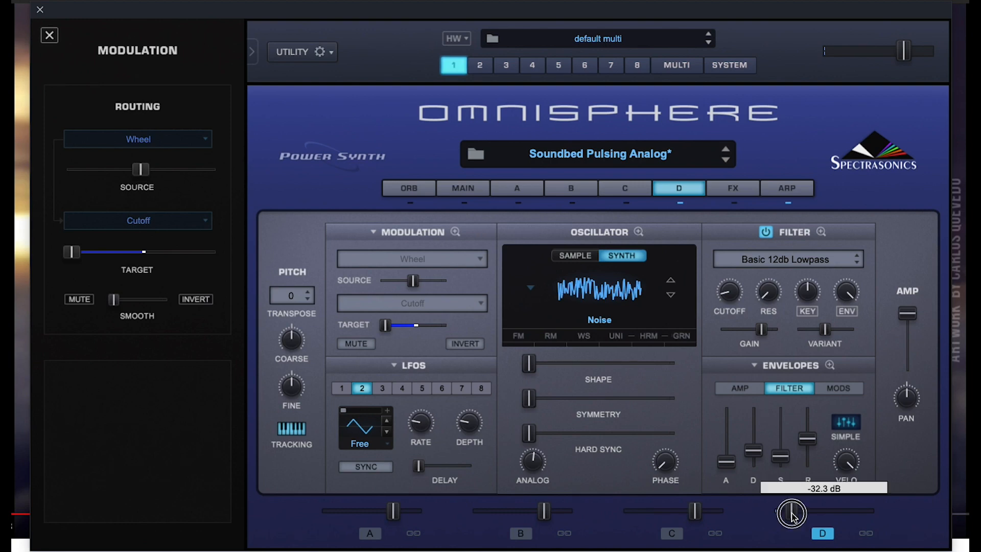
pyautogui.moveTo(793, 515)
pyautogui.mouseDown()
pyautogui.moveTo(842, 518)
pyautogui.moveTo(793, 521)
pyautogui.mouseUp()
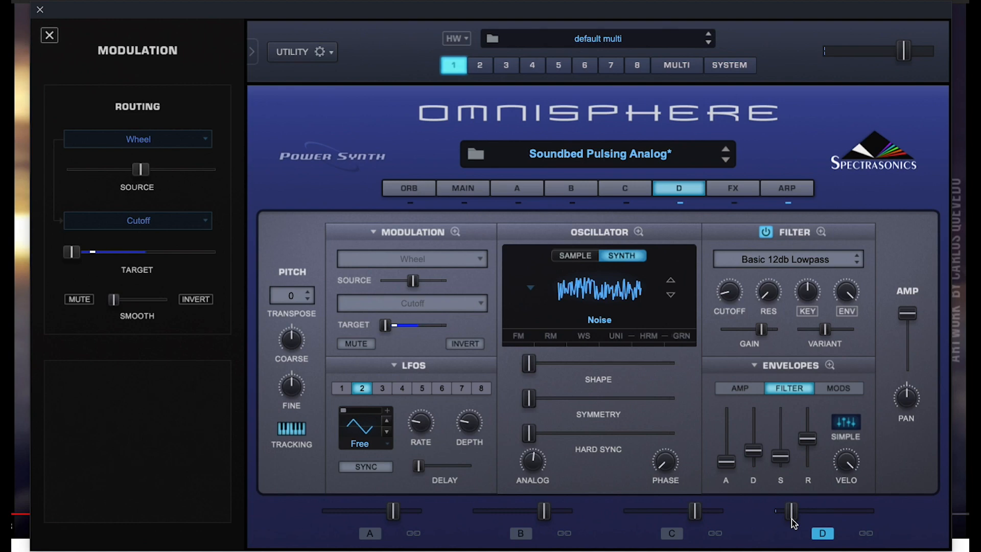
pyautogui.click(625, 203)
pyautogui.click(573, 203)
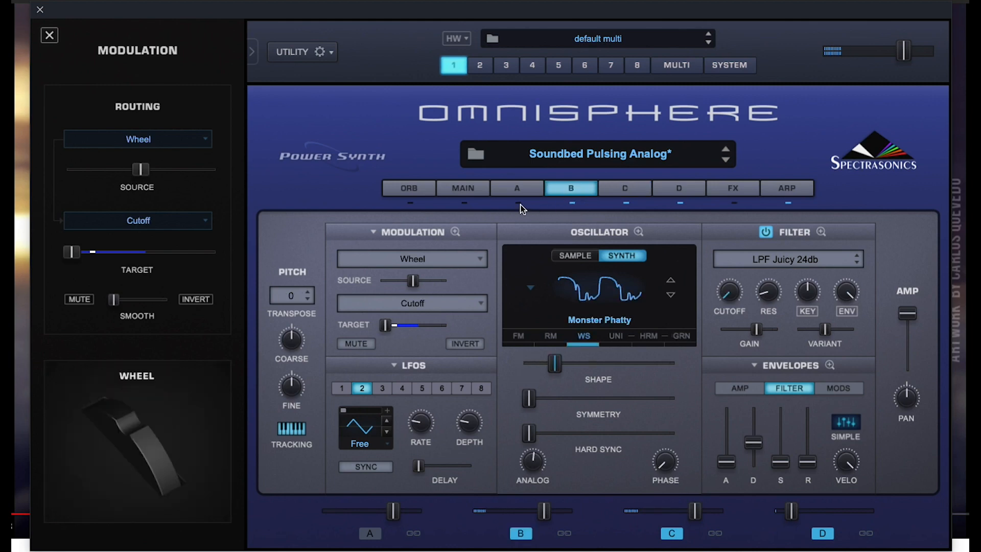
pyautogui.click(521, 207)
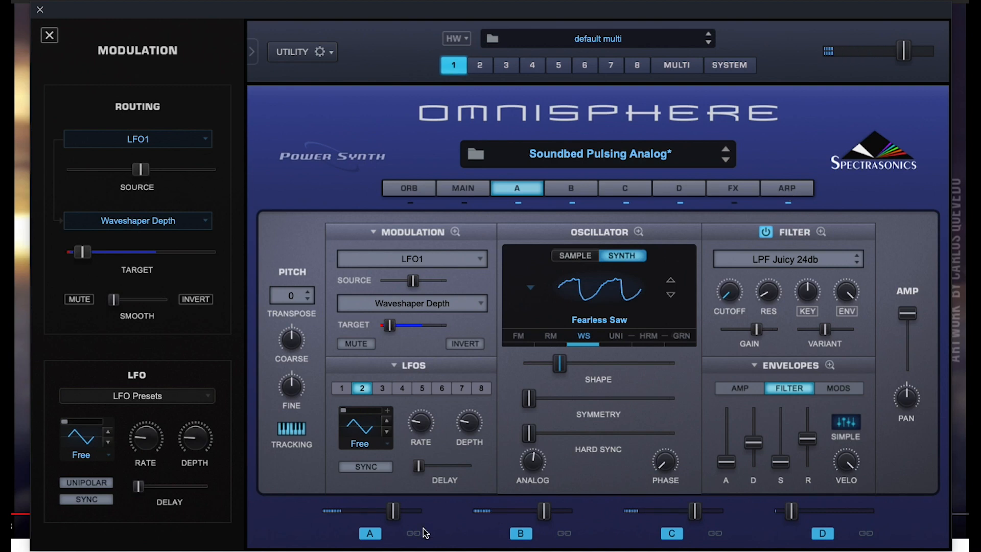
# Step: Rebalance the layer mix, trying layer A much lower and leaving A, B and C slightly louder than before
pyautogui.moveTo(391, 512); pyautogui.dragTo(341, 506)
pyautogui.moveTo(544, 511)
pyautogui.mouseDown()
pyautogui.moveTo(484, 522)
pyautogui.moveTo(564, 516)
pyautogui.moveTo(550, 520)
pyautogui.mouseUp()
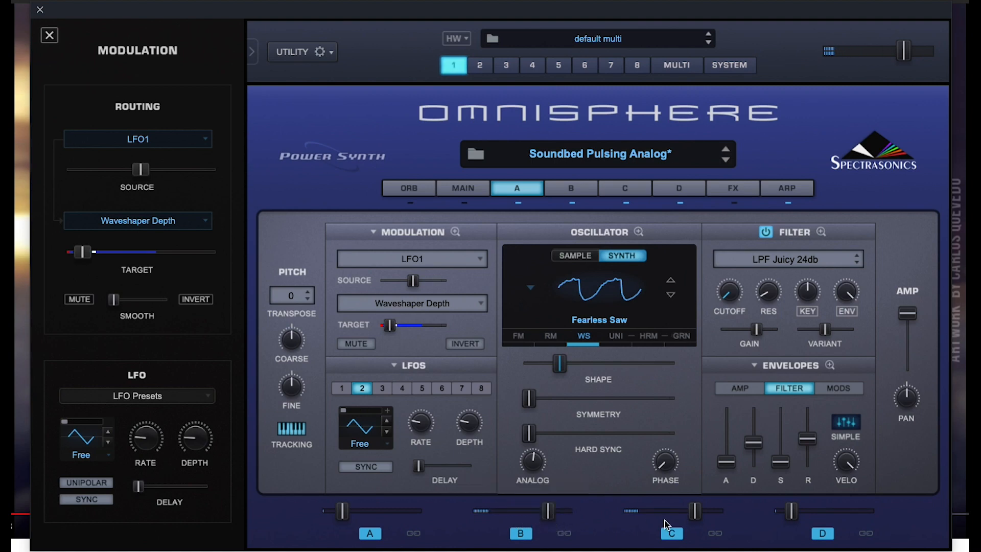
pyautogui.moveTo(693, 515)
pyautogui.mouseDown()
pyautogui.moveTo(677, 531)
pyautogui.moveTo(664, 526)
pyautogui.moveTo(703, 518)
pyautogui.mouseUp()
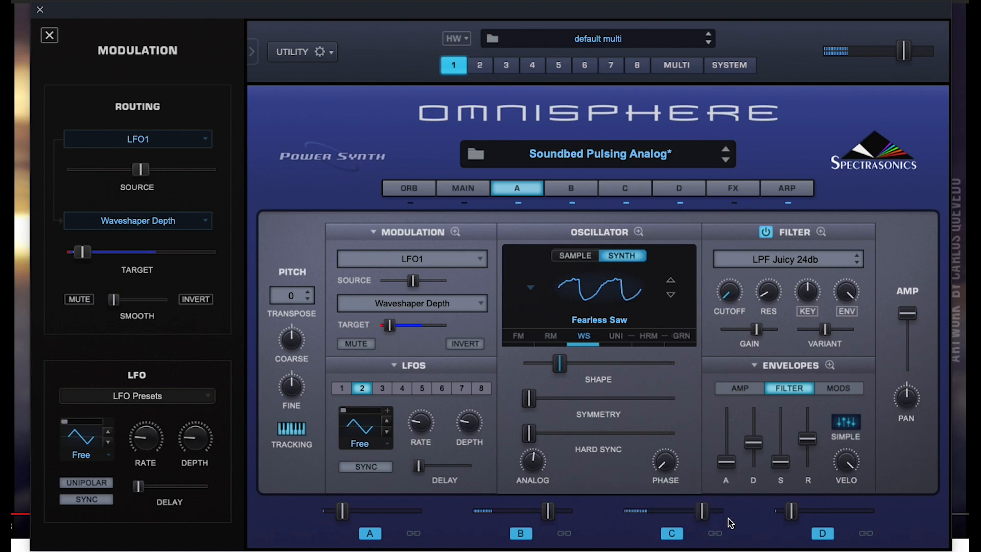
pyautogui.moveTo(792, 512); pyautogui.dragTo(792, 522)
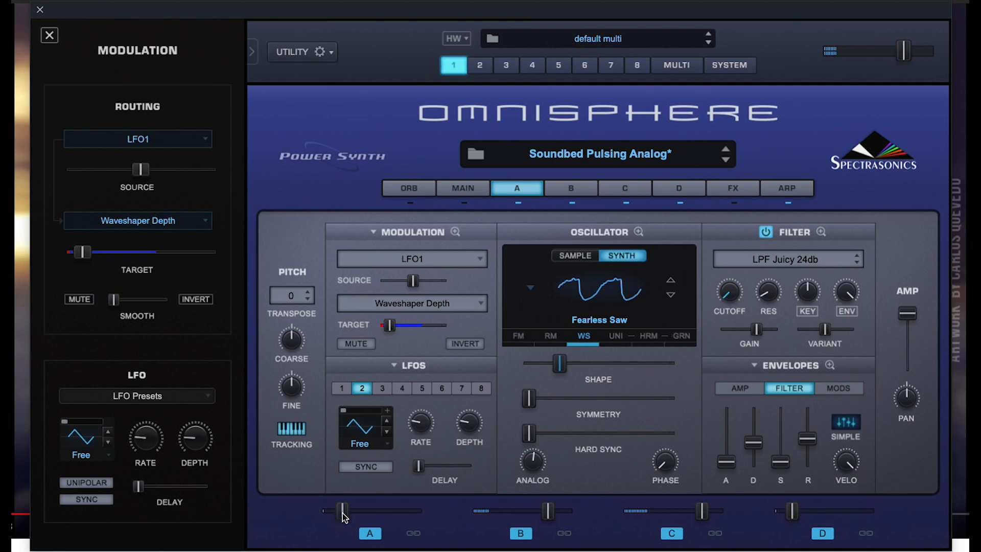
pyautogui.moveTo(343, 515); pyautogui.dragTo(397, 513)
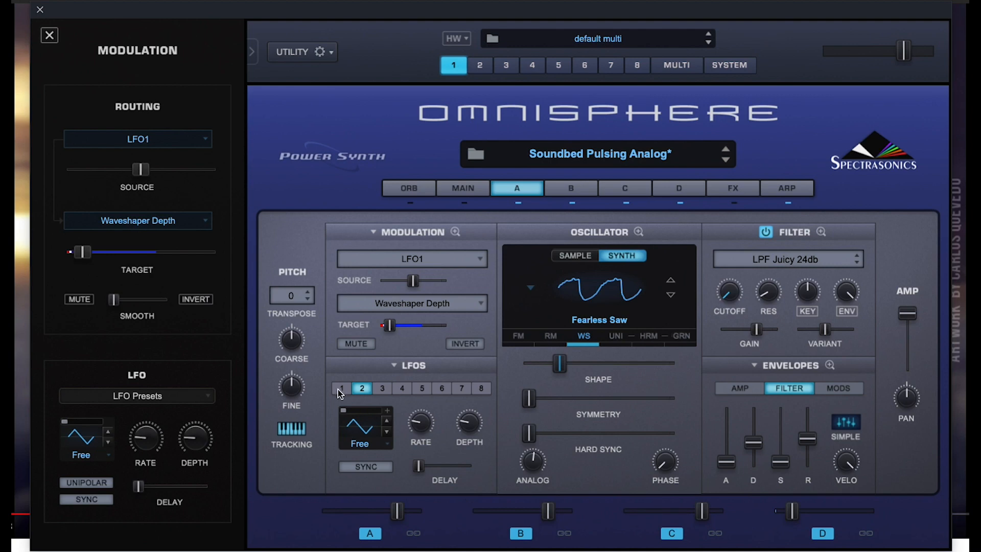
# Step: Open the arpeggiator and vary its Length setting slightly around the current position
pyautogui.click(786, 188)
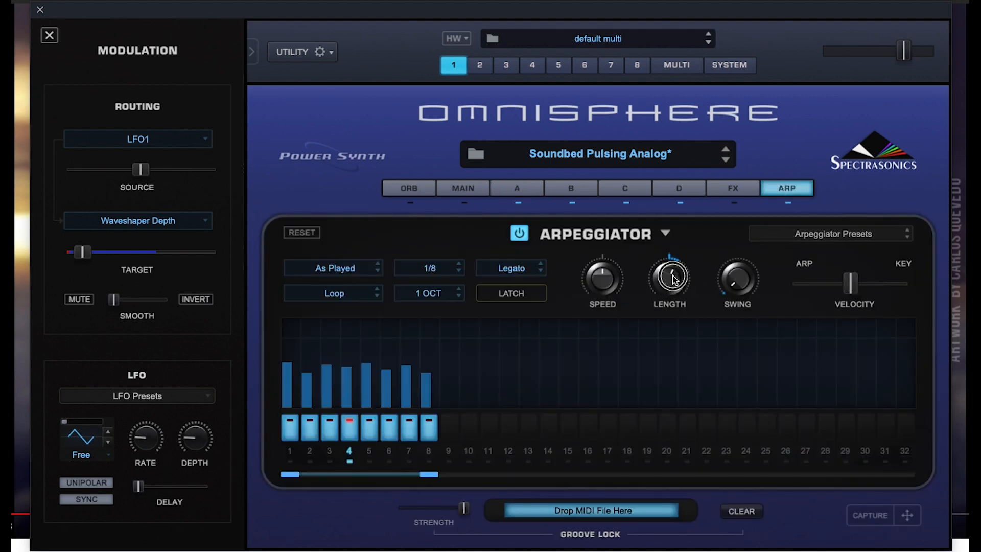
pyautogui.moveTo(673, 278)
pyautogui.mouseDown()
pyautogui.moveTo(670, 319)
pyautogui.moveTo(682, 253)
pyautogui.moveTo(679, 287)
pyautogui.mouseUp()
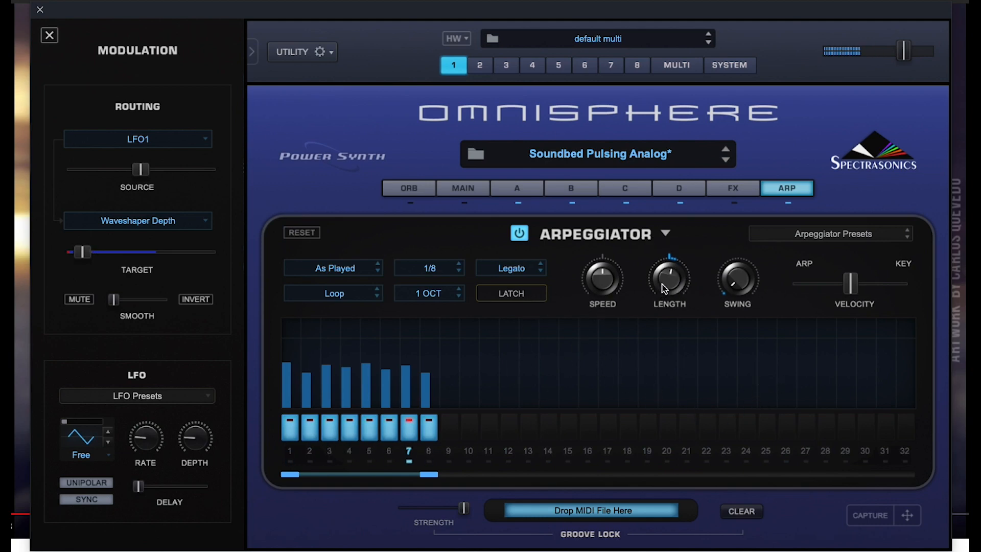
pyautogui.moveTo(663, 284)
pyautogui.mouseDown()
pyautogui.moveTo(662, 295)
pyautogui.moveTo(664, 284)
pyautogui.mouseUp()
pyautogui.click(669, 281)
# Step: Show the music video behind the synthesizer and return to the Omnisphere window
pyautogui.click(39, 10)
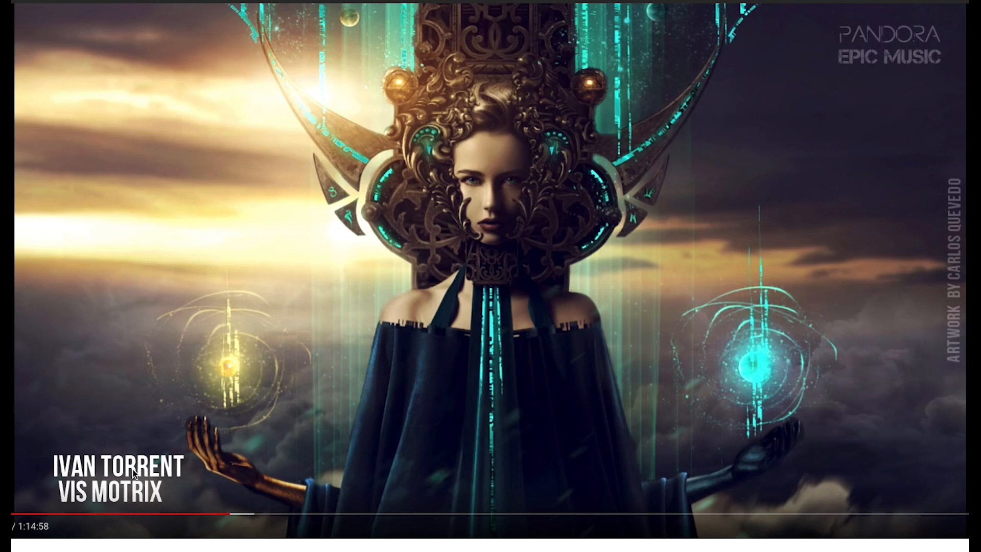
pyautogui.press('super+Tab')
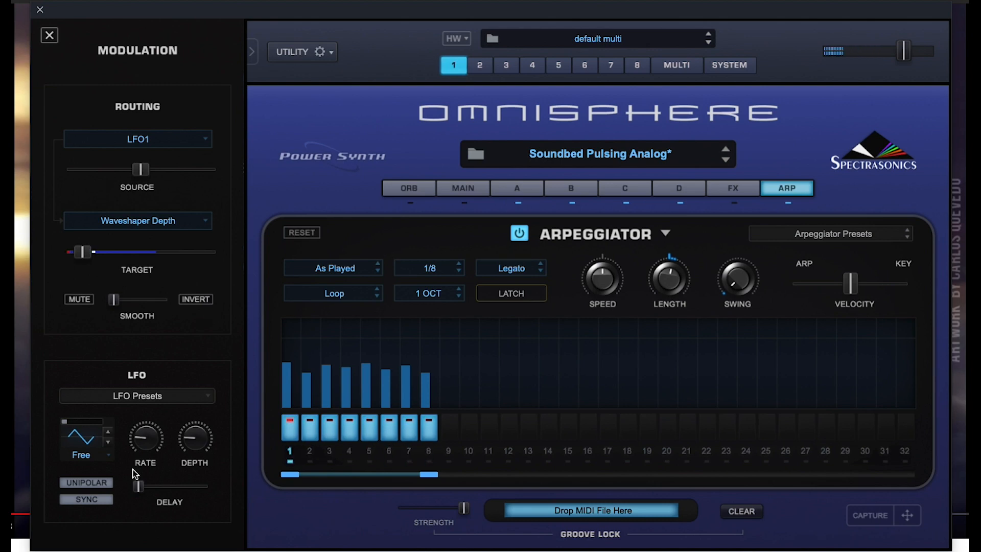
# Step: Try other waveforms on layer A, including Monster Phatty, Rap Battles and Dre Sub Bass, and return to Fearless Saw
pyautogui.click(518, 188)
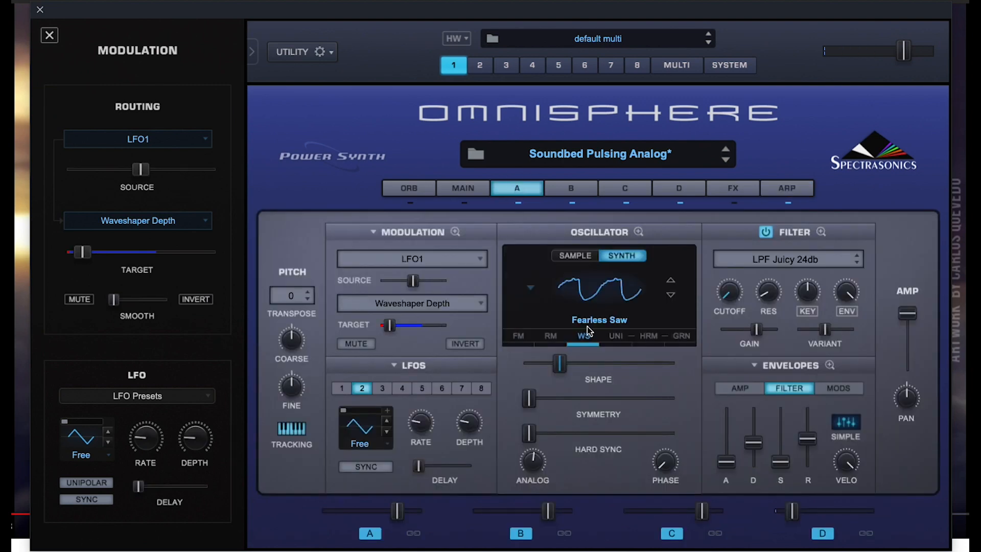
pyautogui.click(671, 296)
pyautogui.click(671, 297)
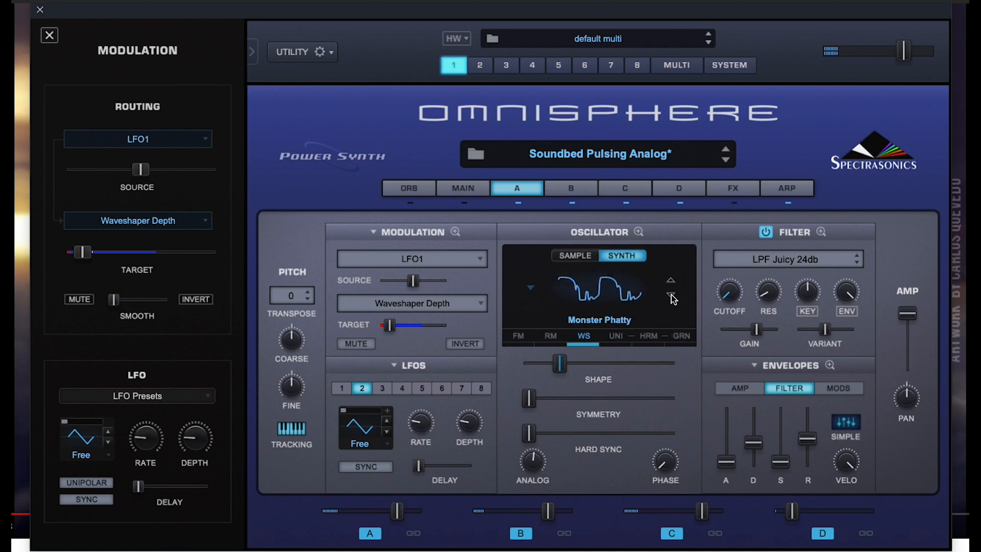
pyautogui.click(671, 296)
pyautogui.click(671, 297)
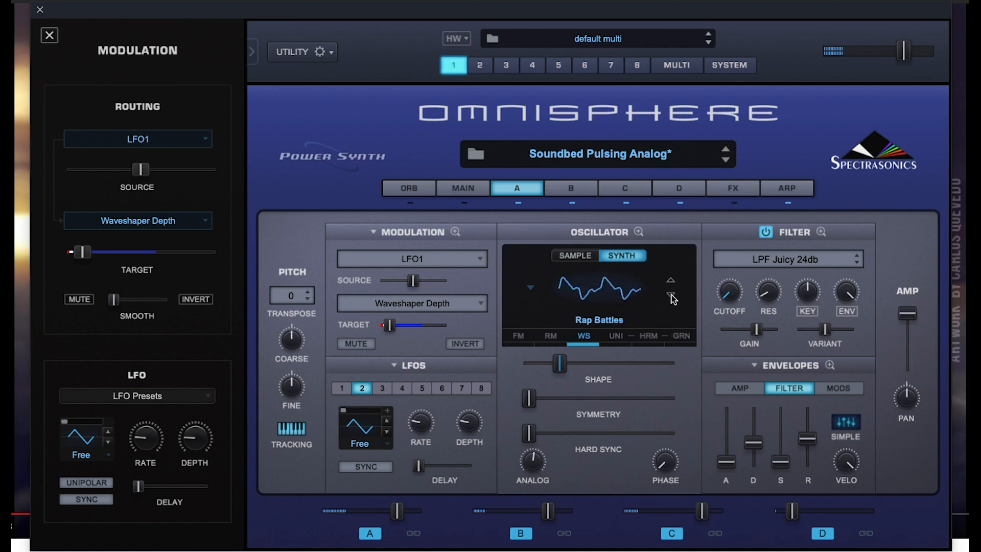
pyautogui.click(671, 281)
pyautogui.click(671, 281)
pyautogui.click(671, 281)
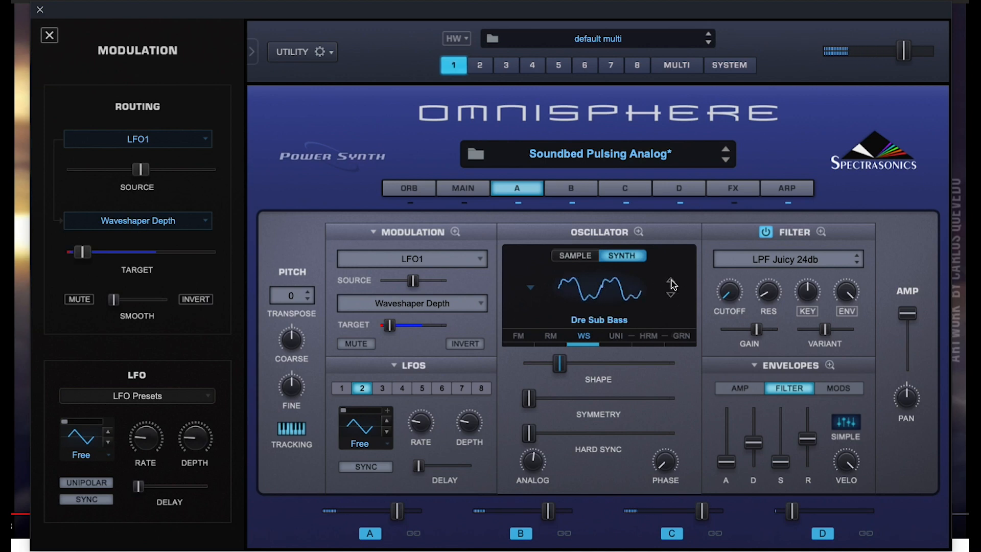
pyautogui.click(671, 295)
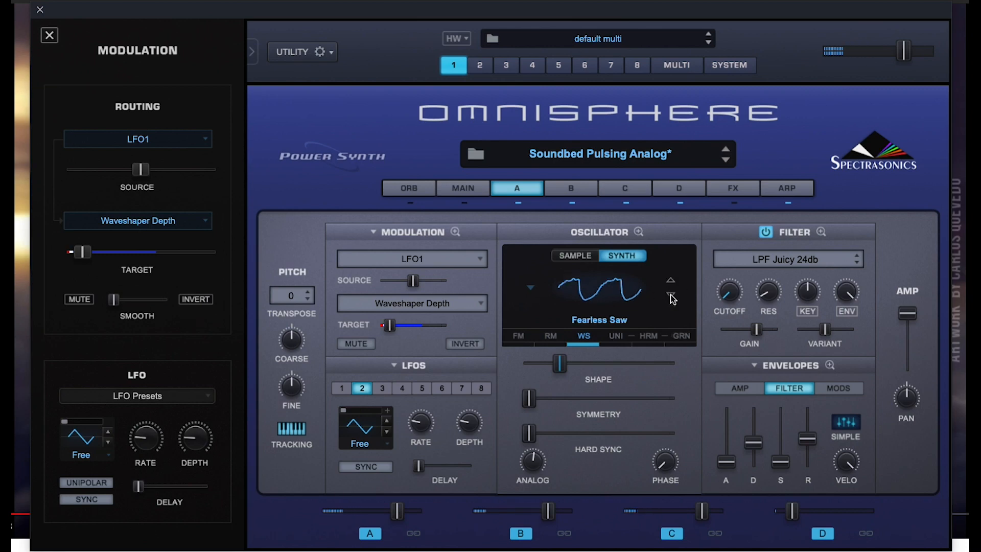
# Step: Audition other waveforms on layer B, including Fearless Saw, Dre Sub Bass, X-Mod King and Nineties Surprise, and stop on Trance Depths
pyautogui.click(559, 182)
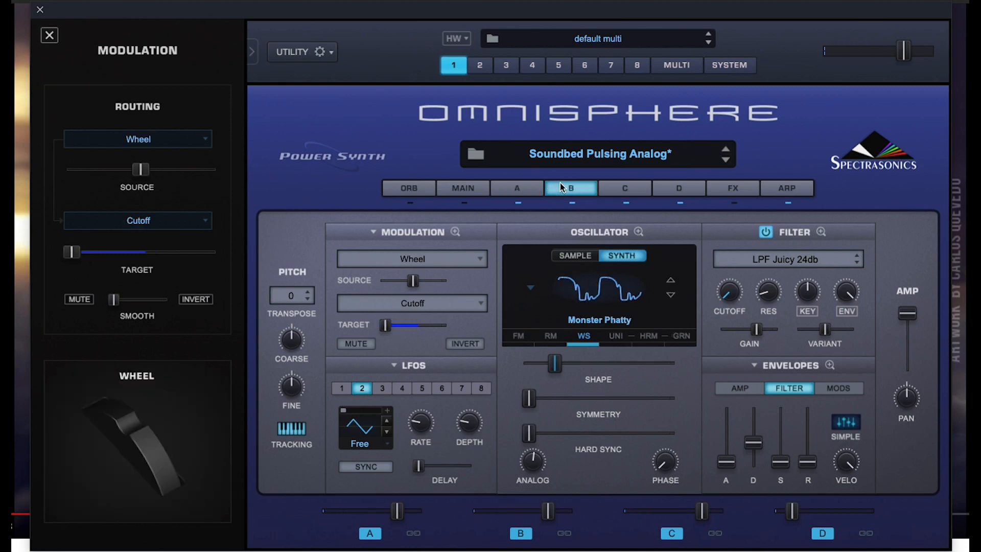
pyautogui.click(672, 281)
pyautogui.click(671, 282)
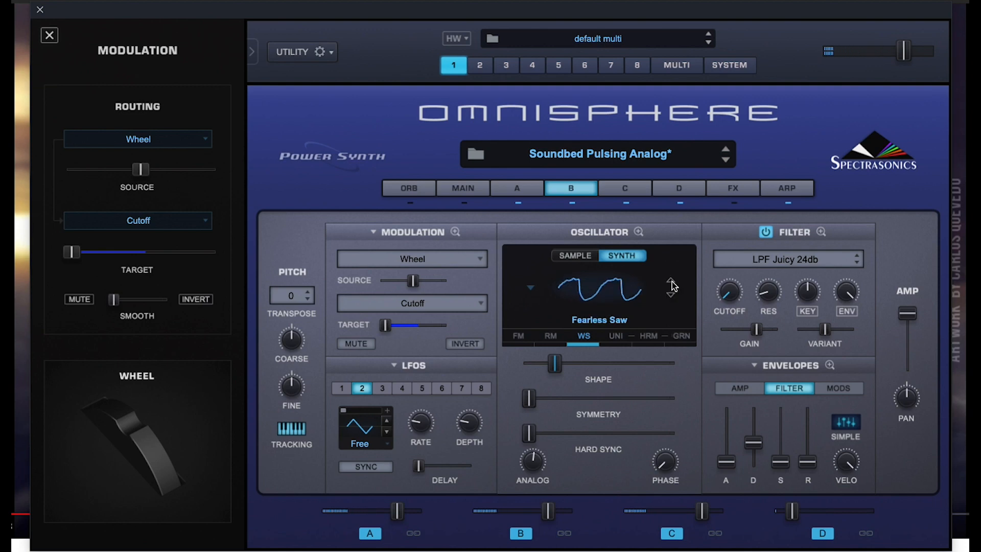
pyautogui.click(672, 282)
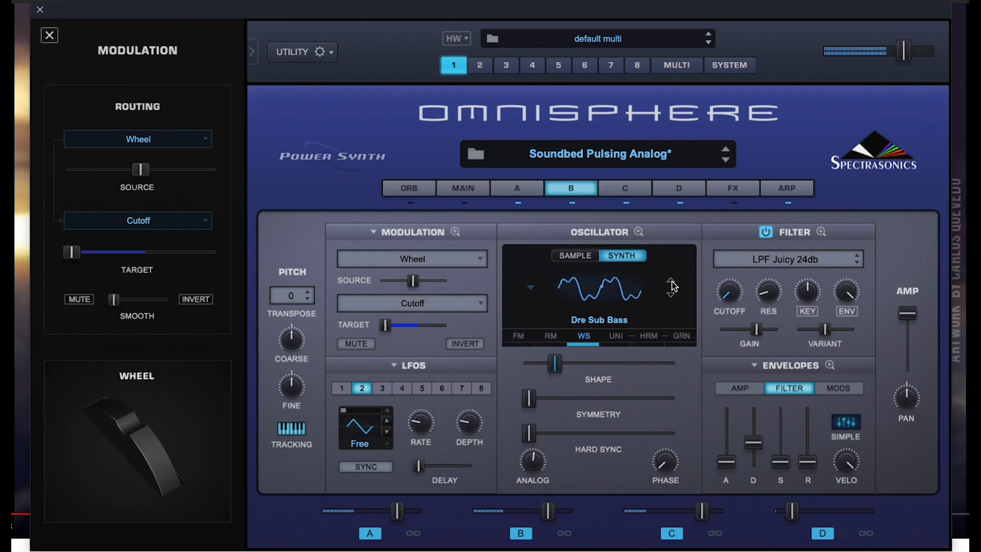
pyautogui.click(673, 282)
pyautogui.click(672, 281)
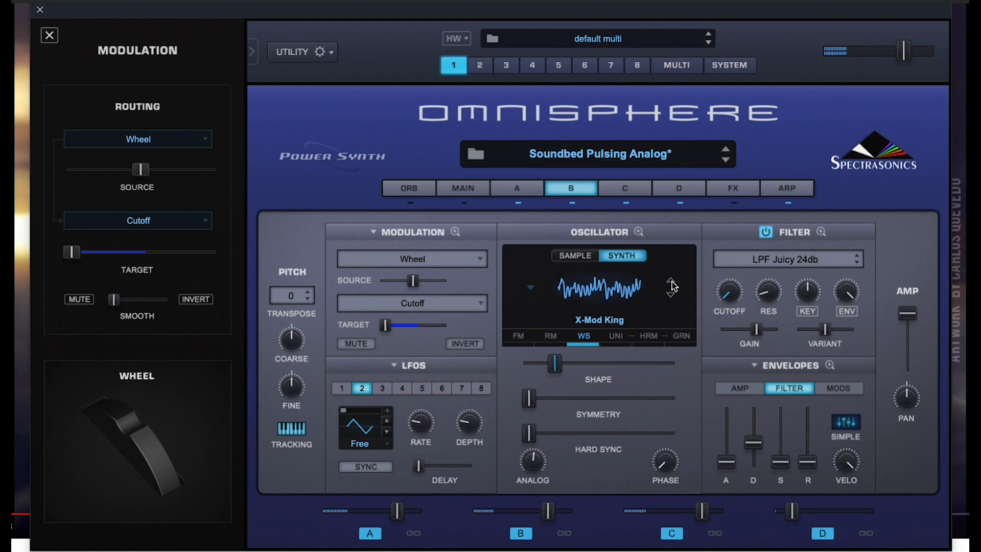
pyautogui.click(672, 297)
pyautogui.click(672, 296)
pyautogui.click(671, 296)
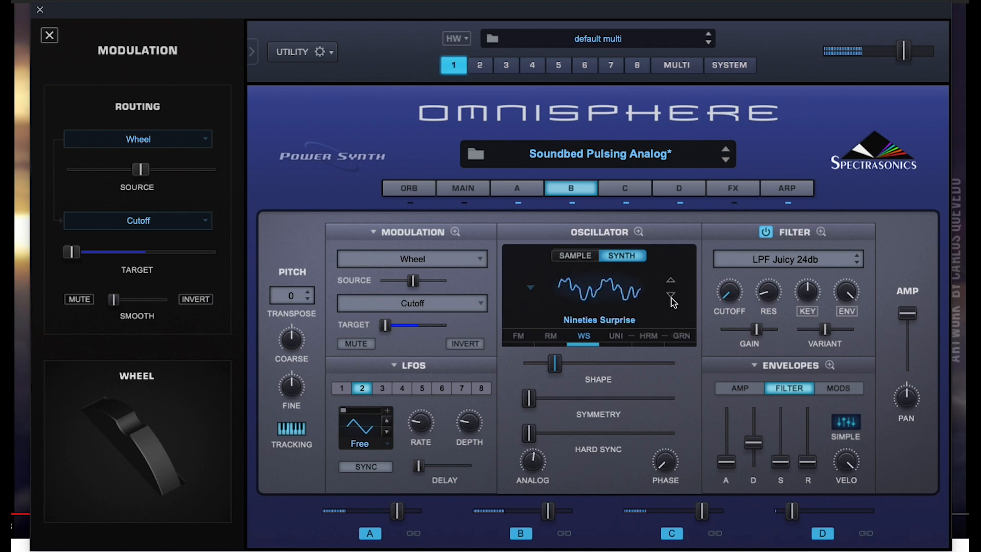
pyautogui.click(672, 297)
pyautogui.click(672, 297)
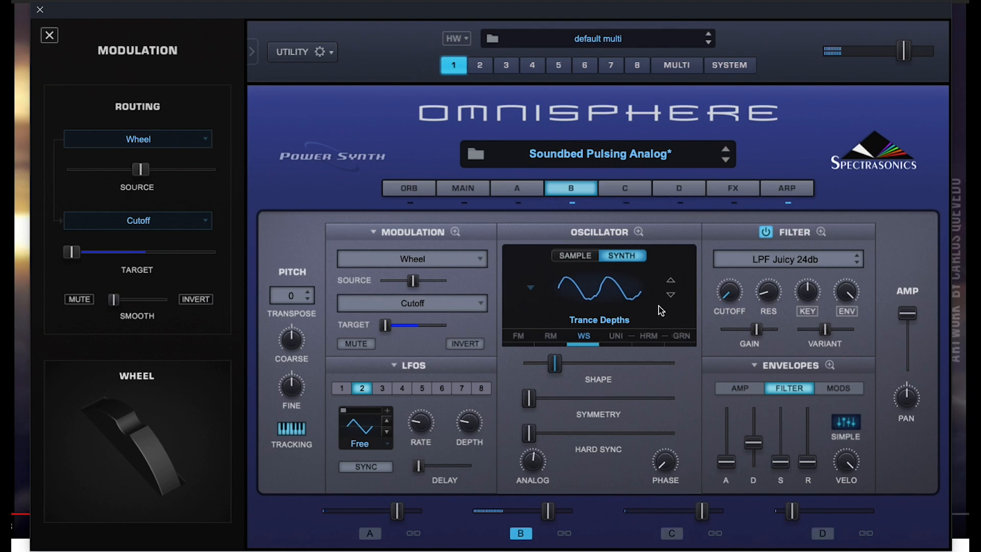
# Step: Audition further Octaves waveforms on layer B, including American Heritage, French Metal Sub 2, Gizmo Saws, Happy Analog and Juno Octo 2
pyautogui.click(671, 295)
pyautogui.click(670, 297)
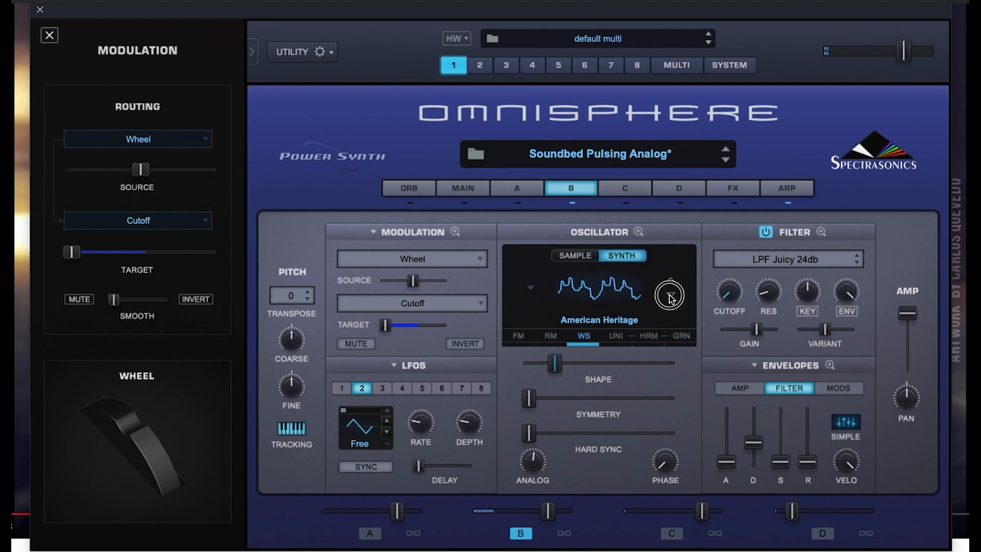
pyautogui.click(671, 296)
pyautogui.click(671, 296)
pyautogui.click(671, 297)
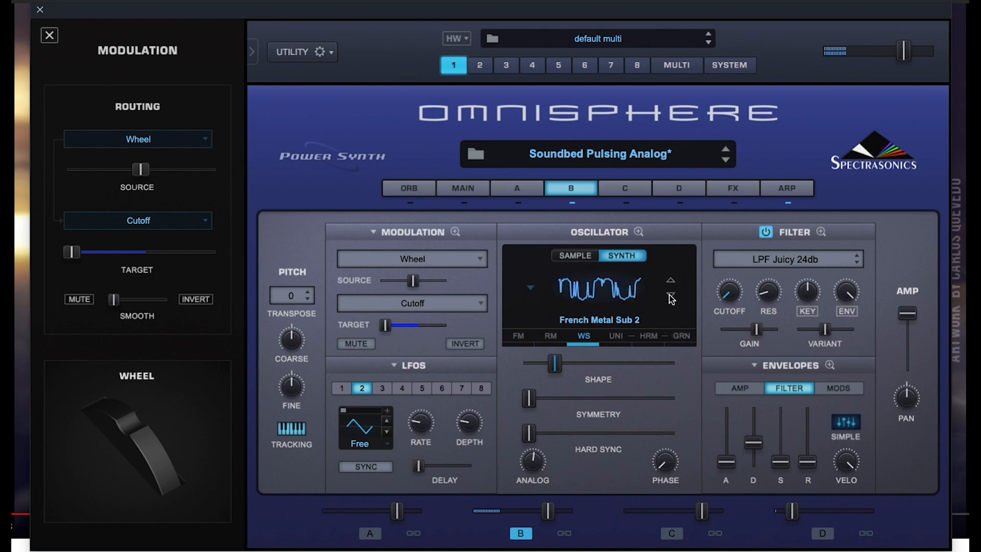
pyautogui.click(671, 296)
pyautogui.click(671, 296)
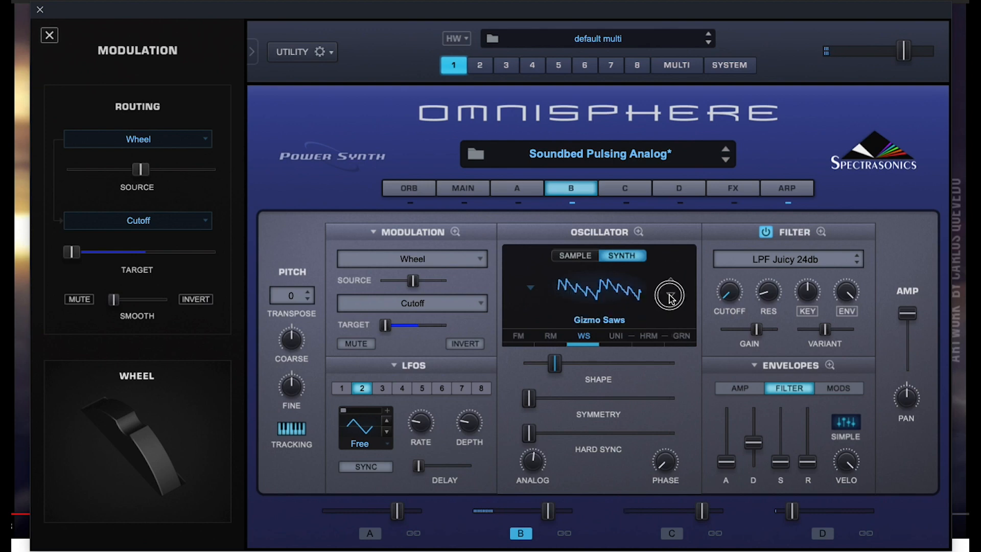
pyautogui.click(671, 297)
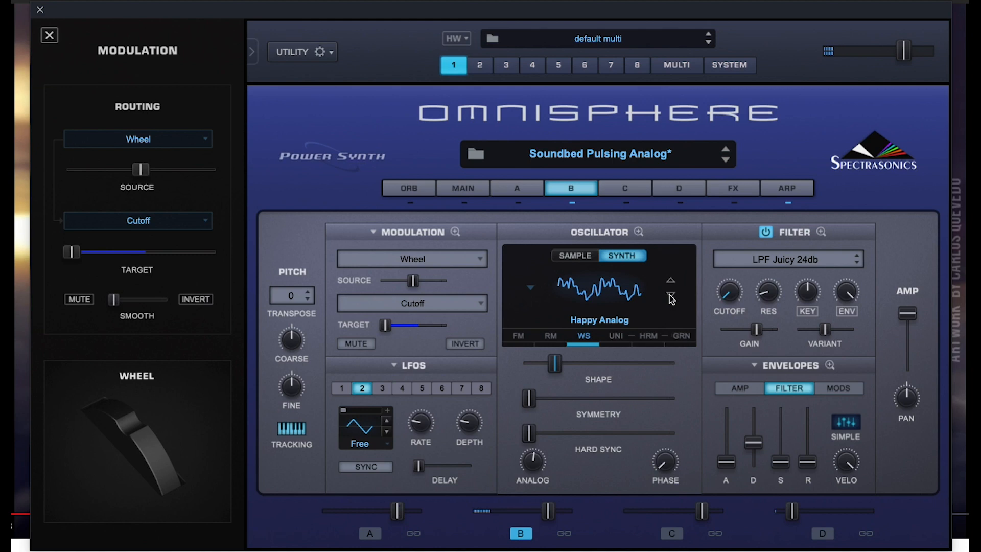
pyautogui.click(671, 297)
pyautogui.click(671, 297)
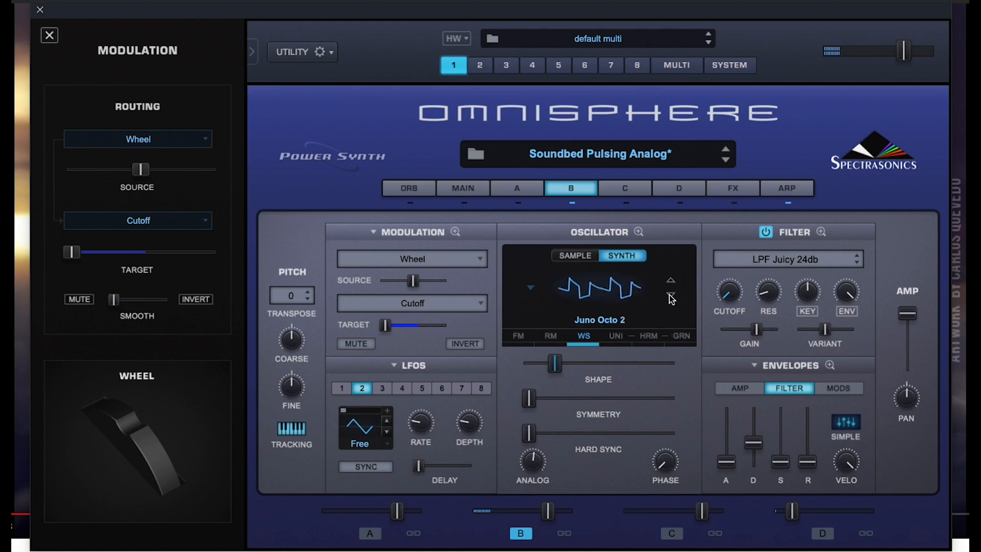
pyautogui.click(670, 296)
pyautogui.click(670, 282)
# Step: Set layer B's waveform to Stout from the Octaves group of Analog Timbres and slightly lower its filter envelope decay
pyautogui.click(609, 318)
pyautogui.moveTo(608, 318)
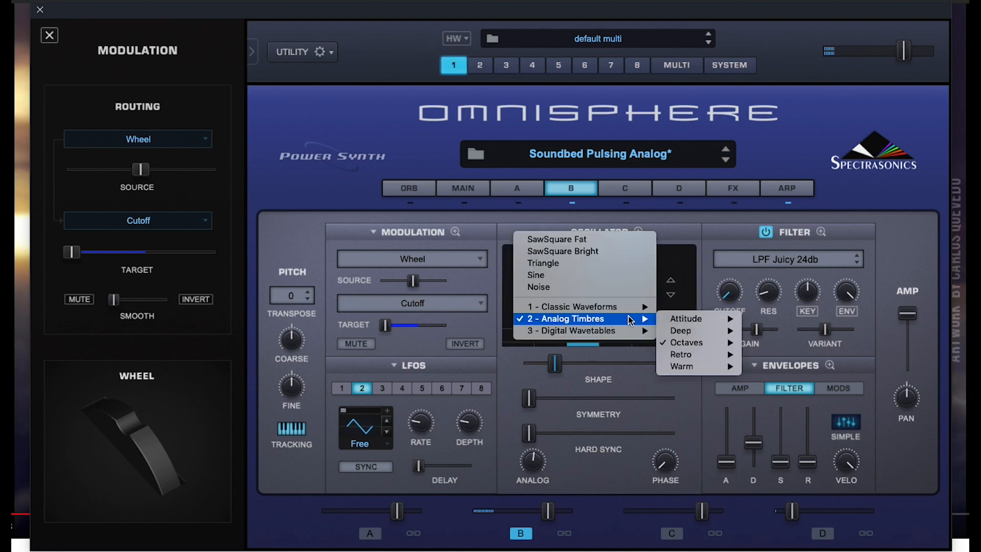
pyautogui.moveTo(682, 346)
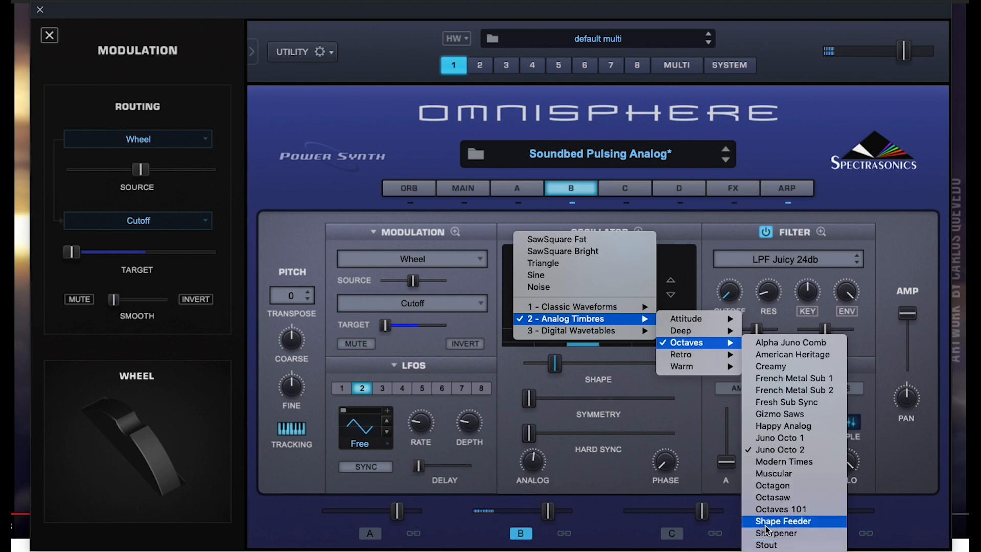
pyautogui.click(779, 545)
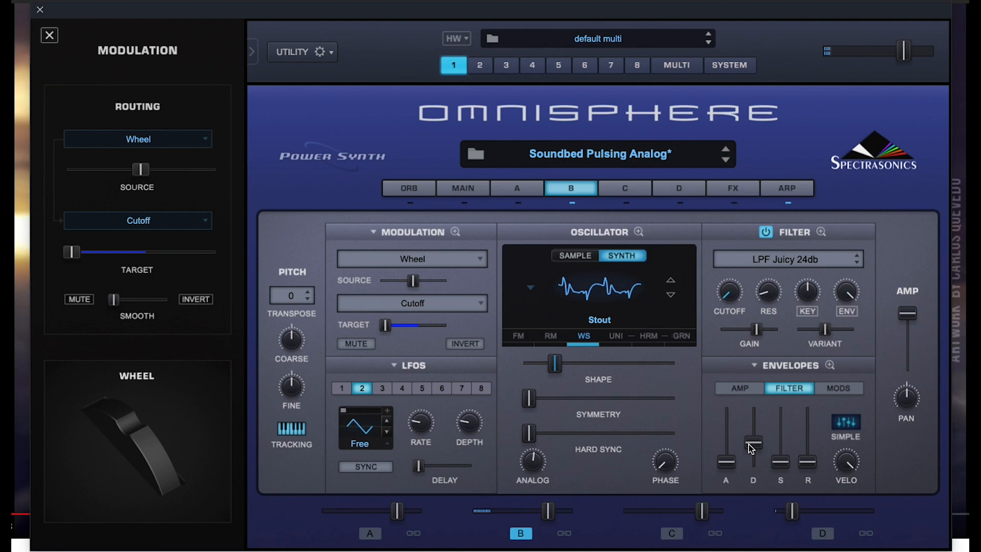
pyautogui.moveTo(750, 444)
pyautogui.mouseDown()
pyautogui.moveTo(751, 460)
pyautogui.moveTo(755, 447)
pyautogui.mouseUp()
# Step: Switch layers A, C and D back on so they play together with layer B
pyautogui.click(519, 204)
pyautogui.click(634, 205)
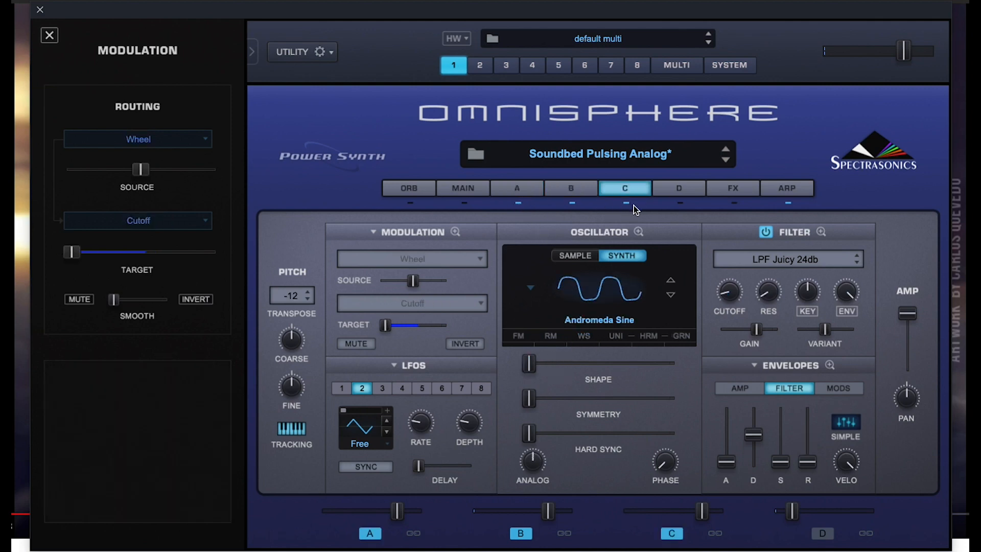
pyautogui.click(676, 204)
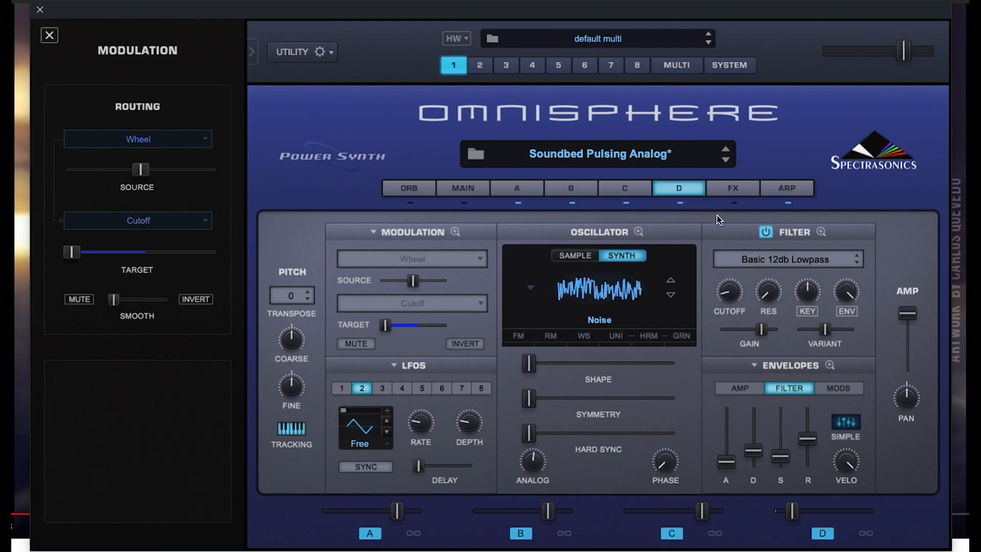
# Step: Load the Analog Tape Wamth rack preset from the Colorizers category into layer A's effects rack
pyautogui.click(734, 192)
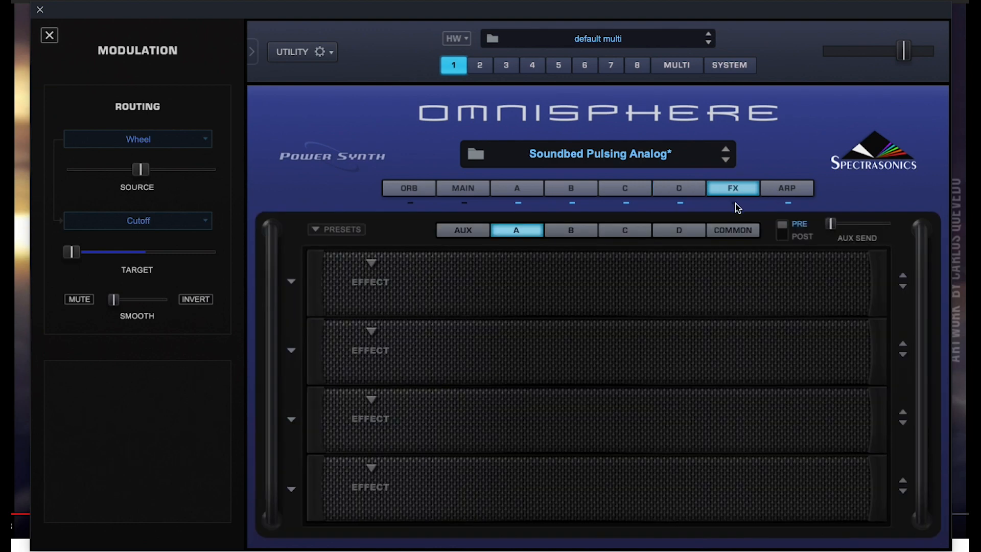
pyautogui.click(555, 230)
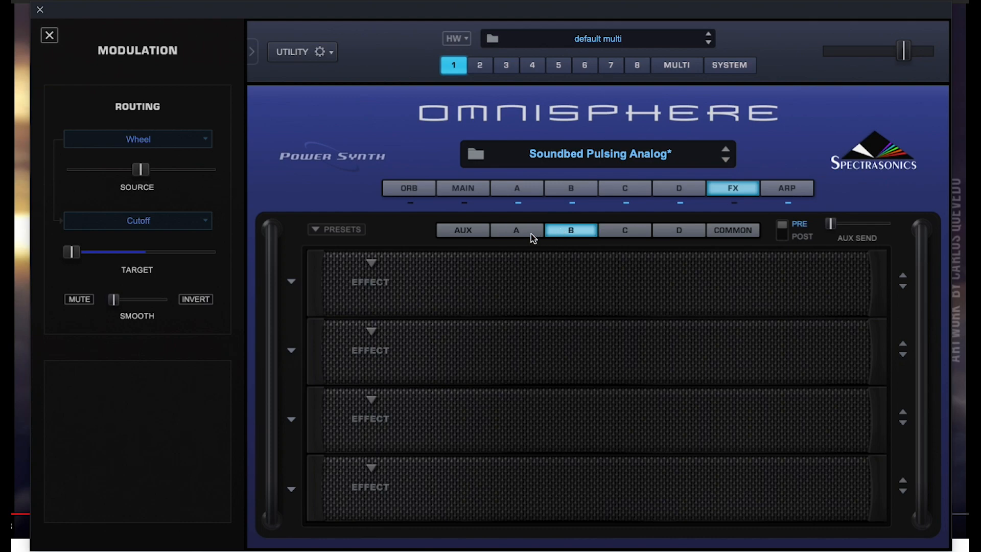
pyautogui.click(531, 233)
pyautogui.click(733, 203)
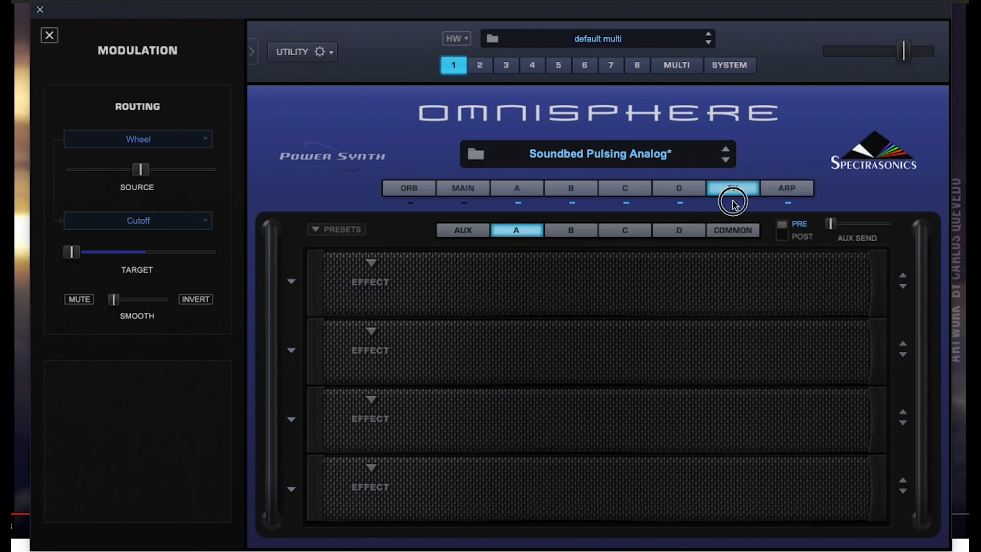
pyautogui.click(336, 231)
pyautogui.moveTo(347, 281)
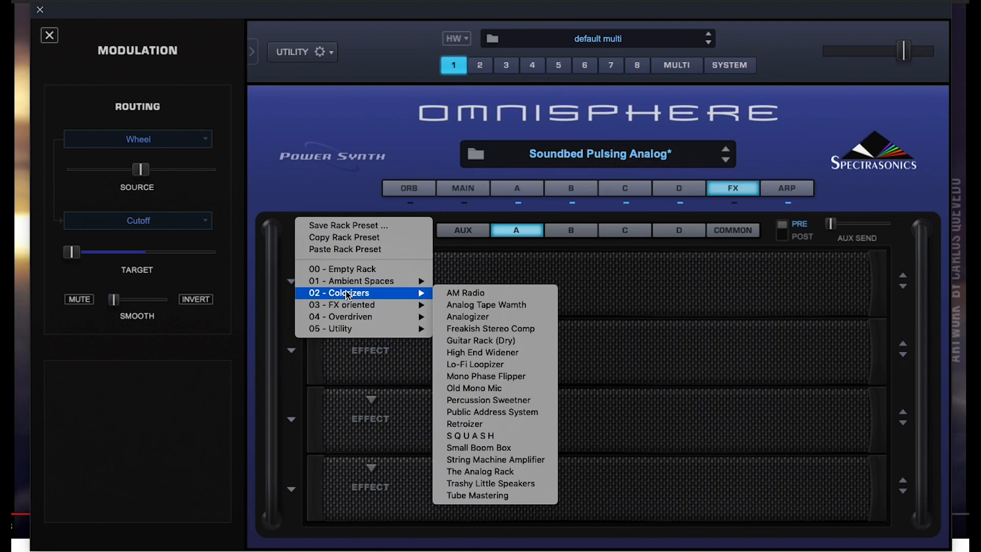
pyautogui.click(481, 305)
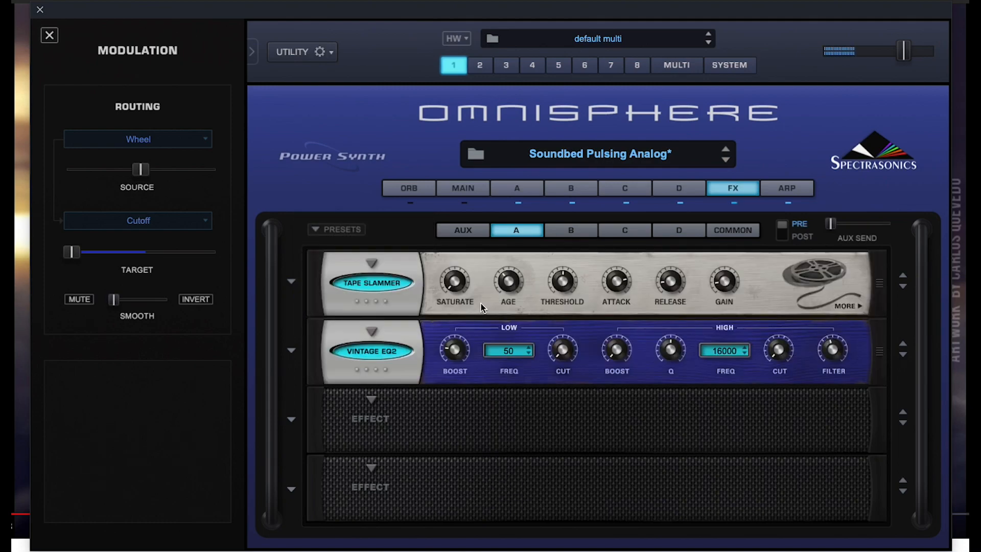